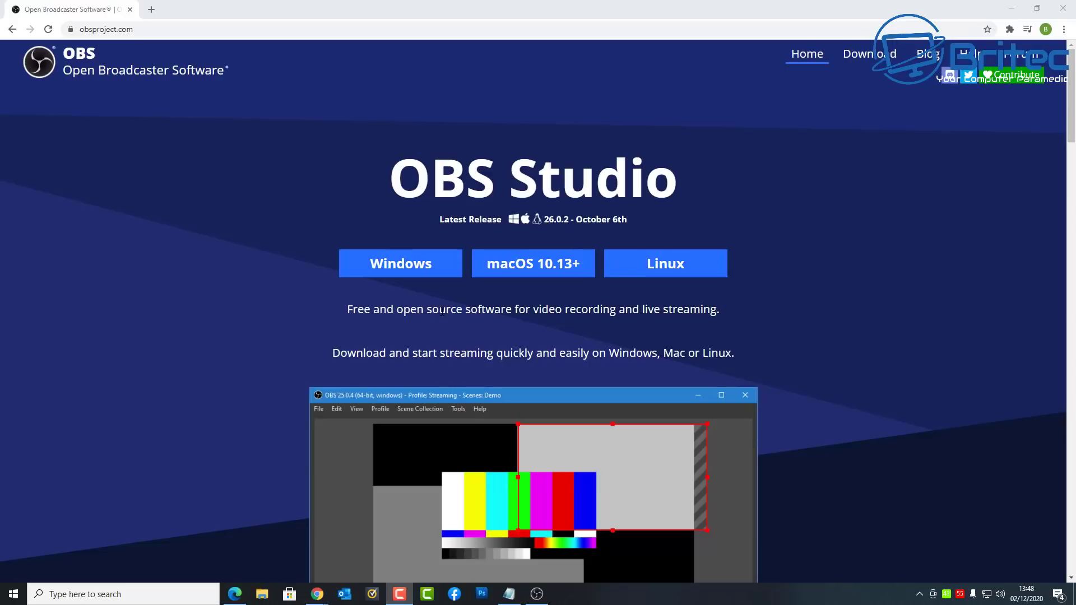
Step: Look over the OBS Studio home page, close the browser and open OBS Studio
{"action": "left_click_drag", "start_coordinate": [567, 307], "coordinate": [619, 309]}
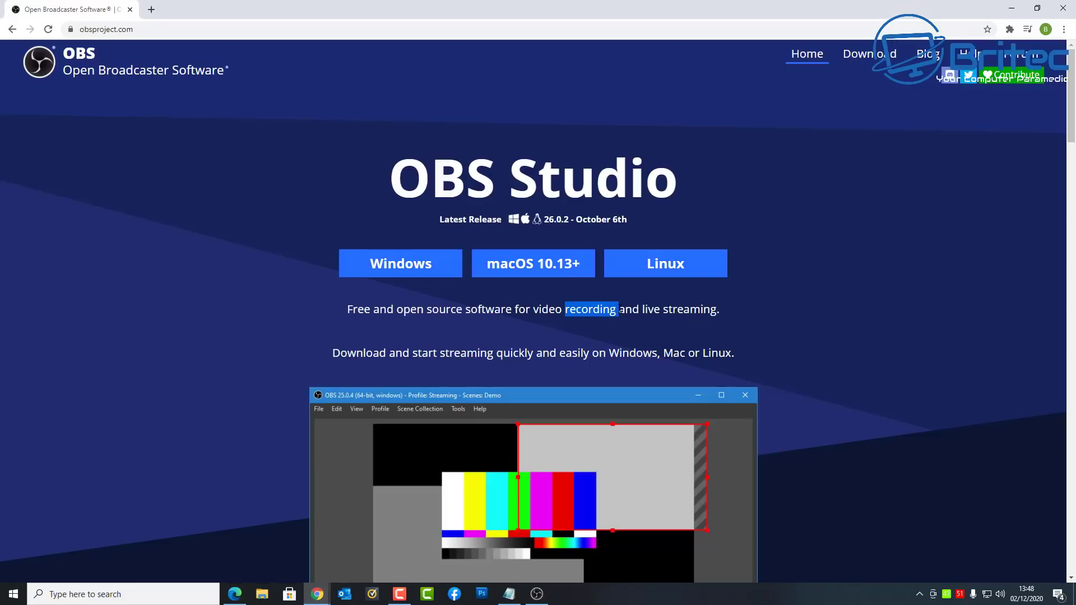
{"action": "scroll", "coordinate": [734, 328], "scroll_direction": "down", "scroll_amount": 4}
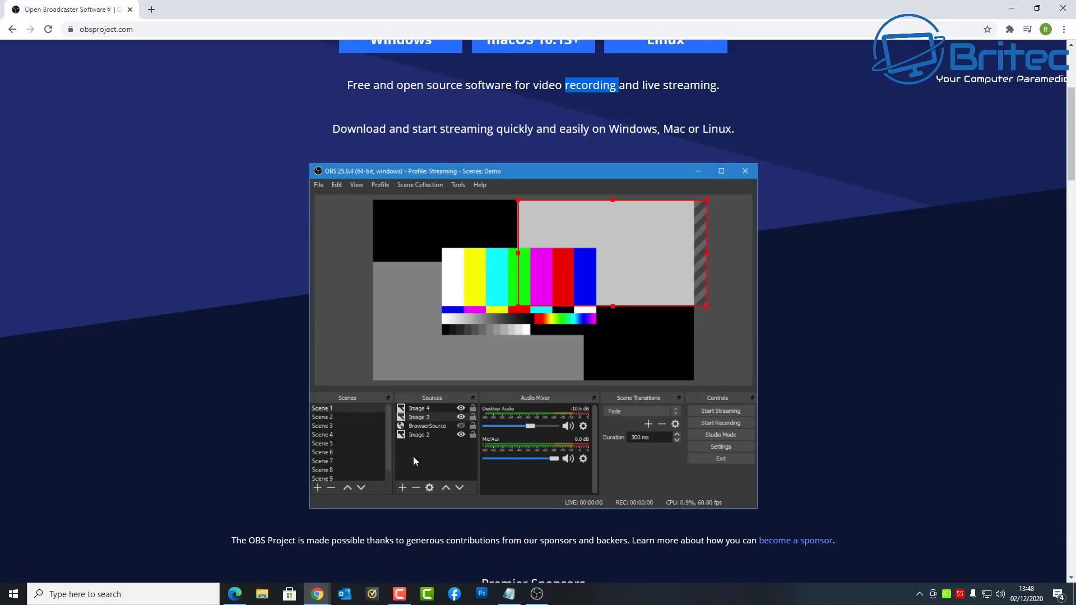
{"action": "scroll", "coordinate": [849, 462], "scroll_direction": "down", "scroll_amount": 3}
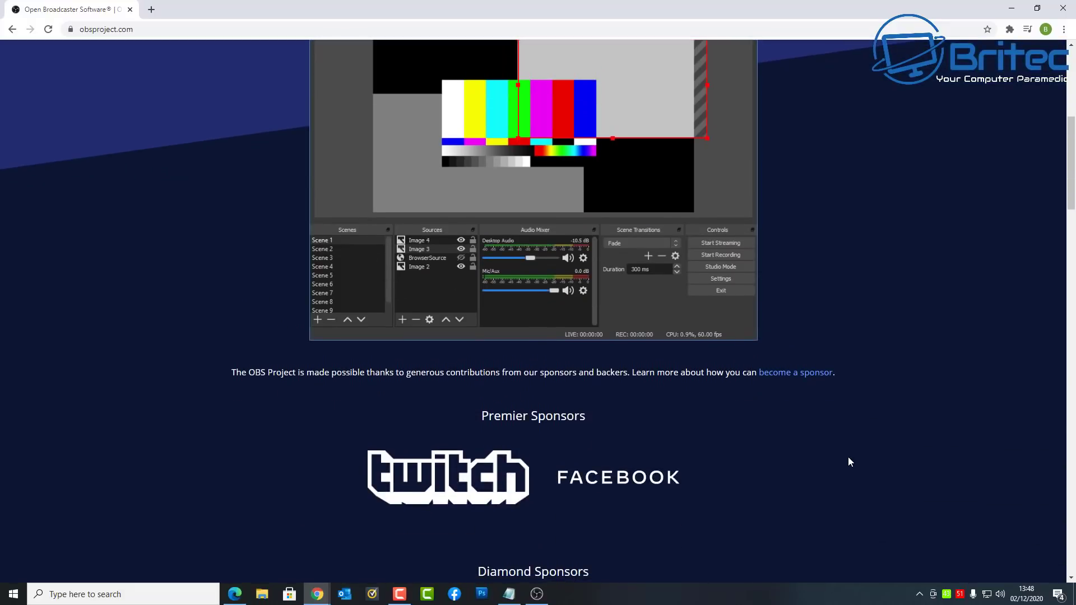
{"action": "left_click", "coordinate": [1062, 9]}
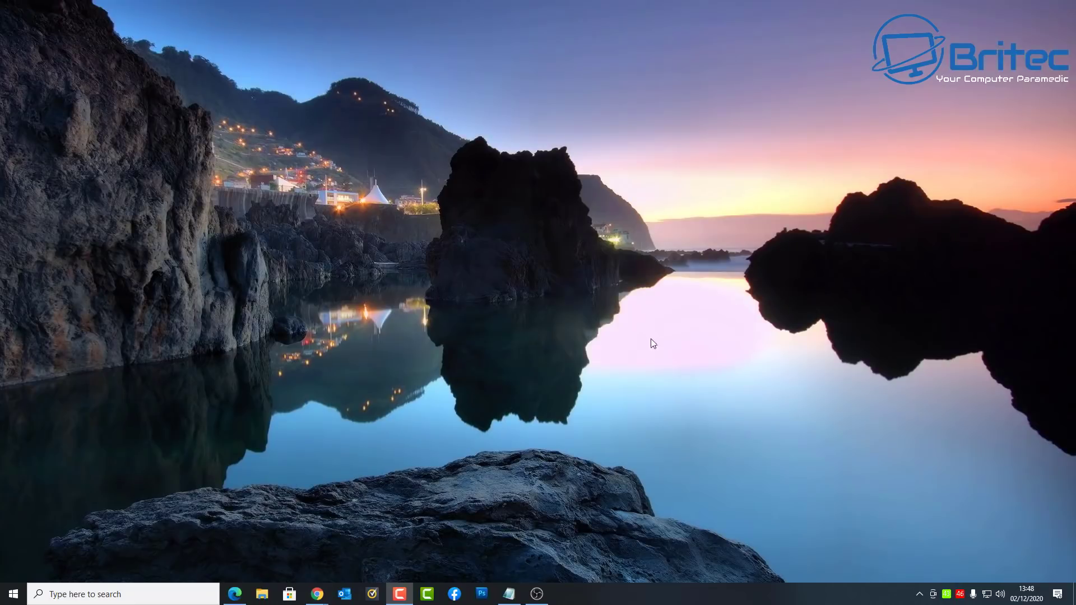
{"action": "left_click", "coordinate": [536, 593]}
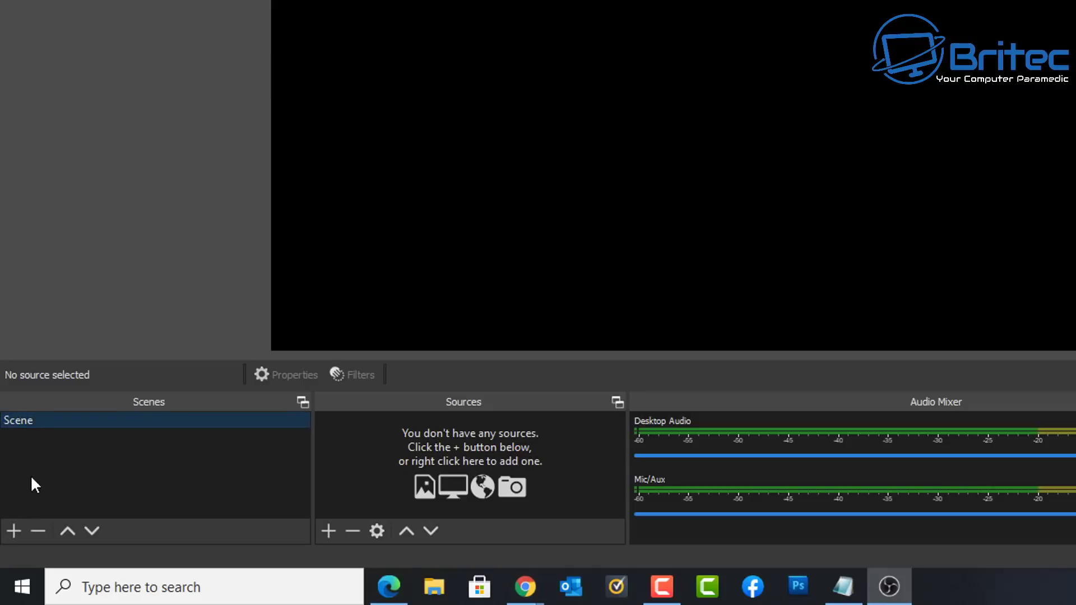
Step: Add a Display Capture source named "Desktop" to the existing scene, accept its default properties and hide it
{"action": "left_click", "coordinate": [14, 531]}
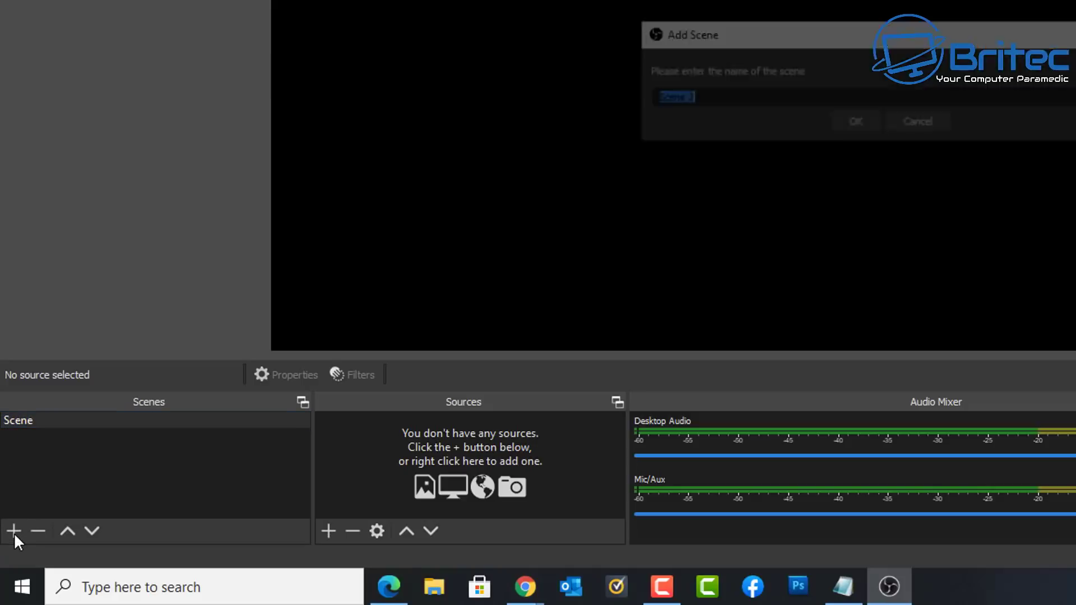
{"action": "left_click", "coordinate": [920, 122]}
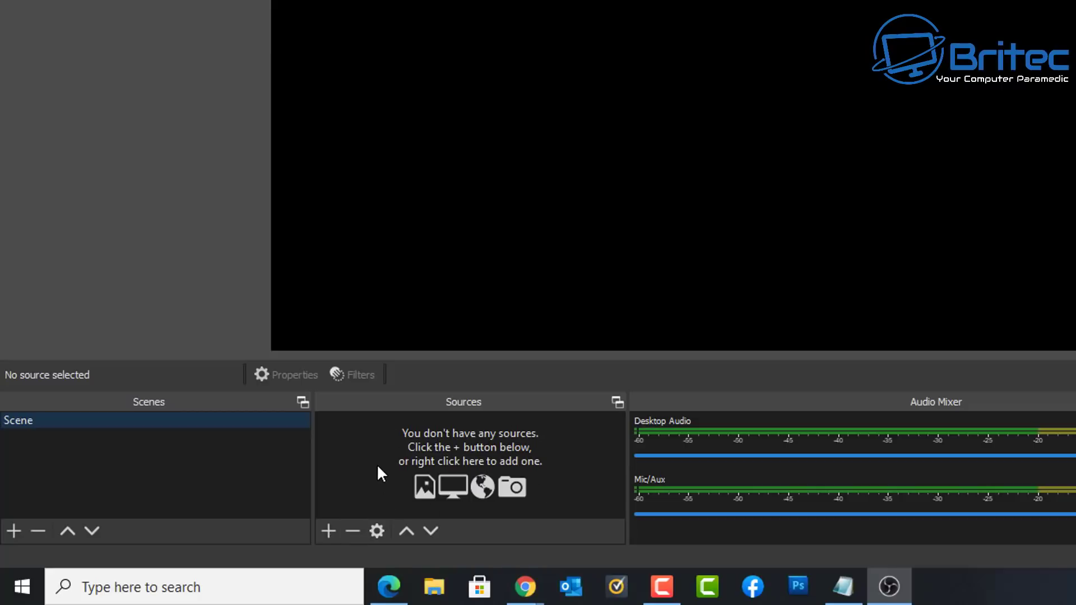
{"action": "left_click", "coordinate": [327, 531]}
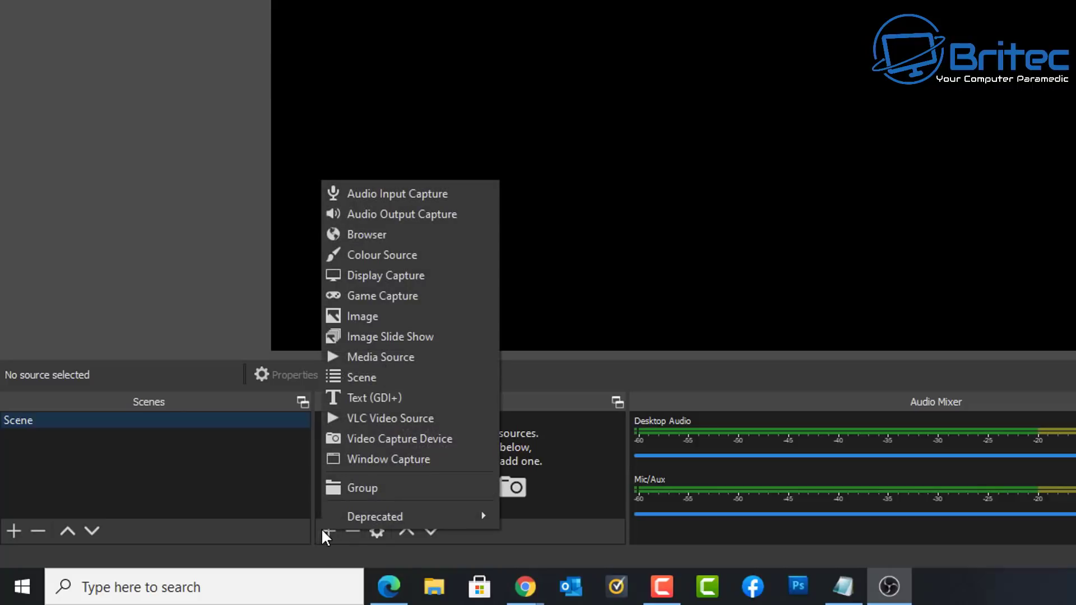
{"action": "left_click", "coordinate": [384, 279]}
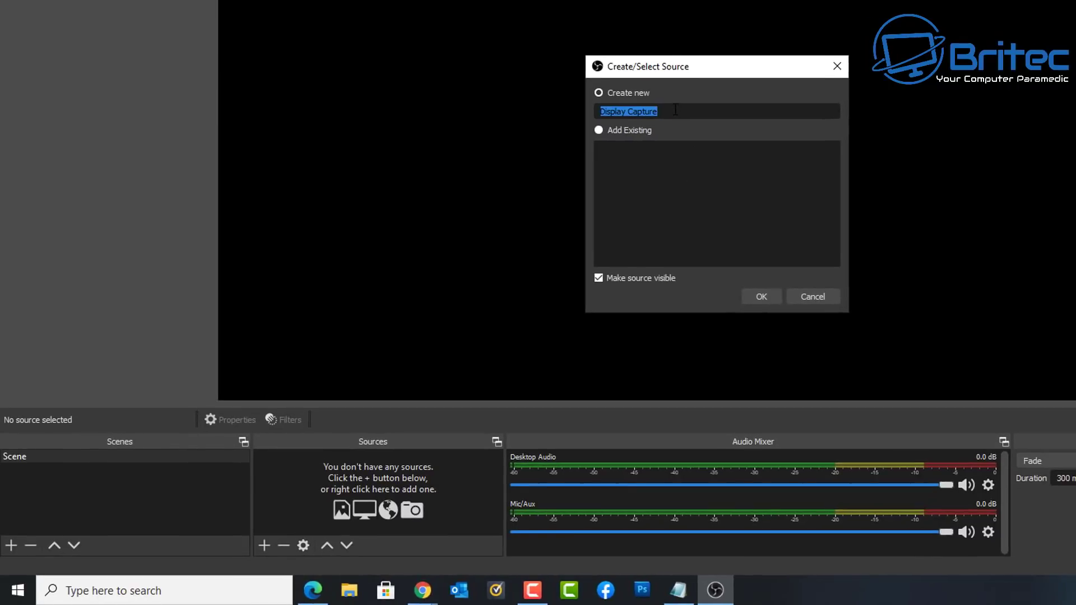
{"action": "left_click", "coordinate": [675, 110]}
{"action": "key", "text": "ctrl+a"}
{"action": "type", "text": "Desktop"}
{"action": "left_click", "coordinate": [761, 296]}
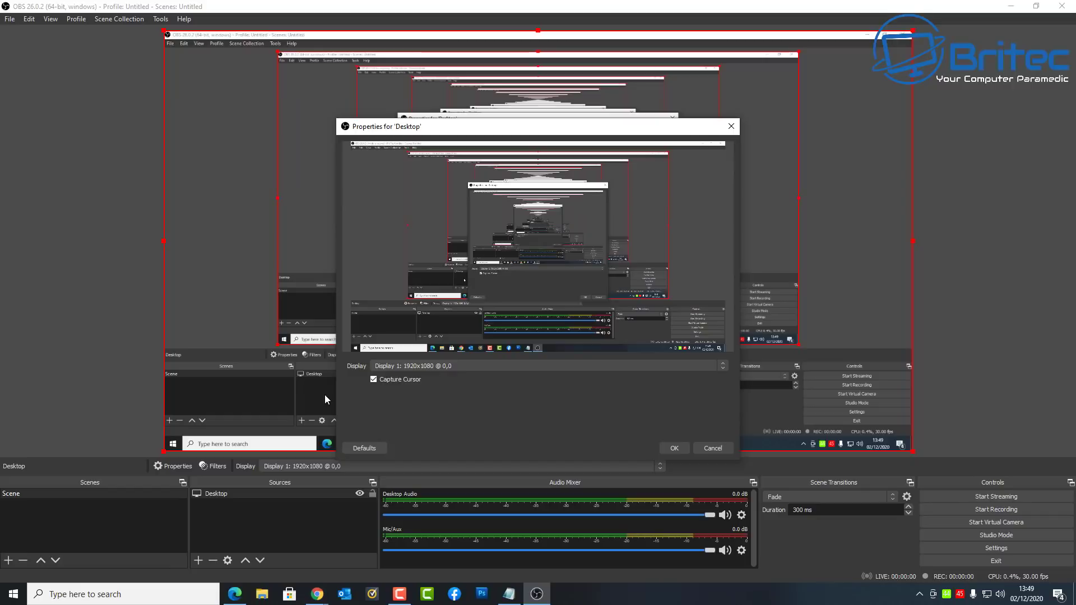
{"action": "left_click", "coordinate": [360, 494]}
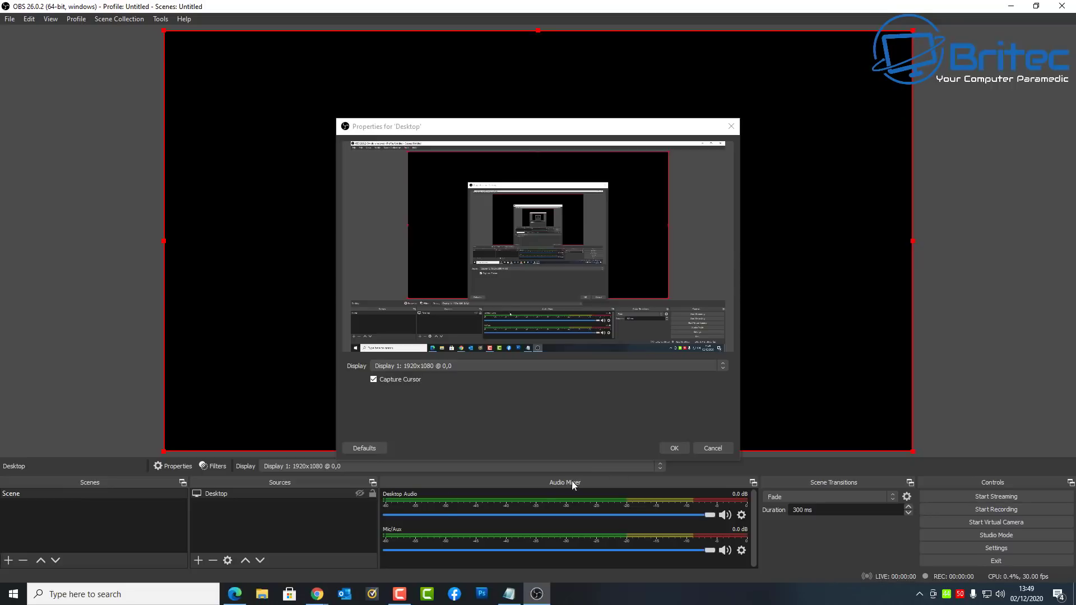
{"action": "left_click", "coordinate": [675, 447]}
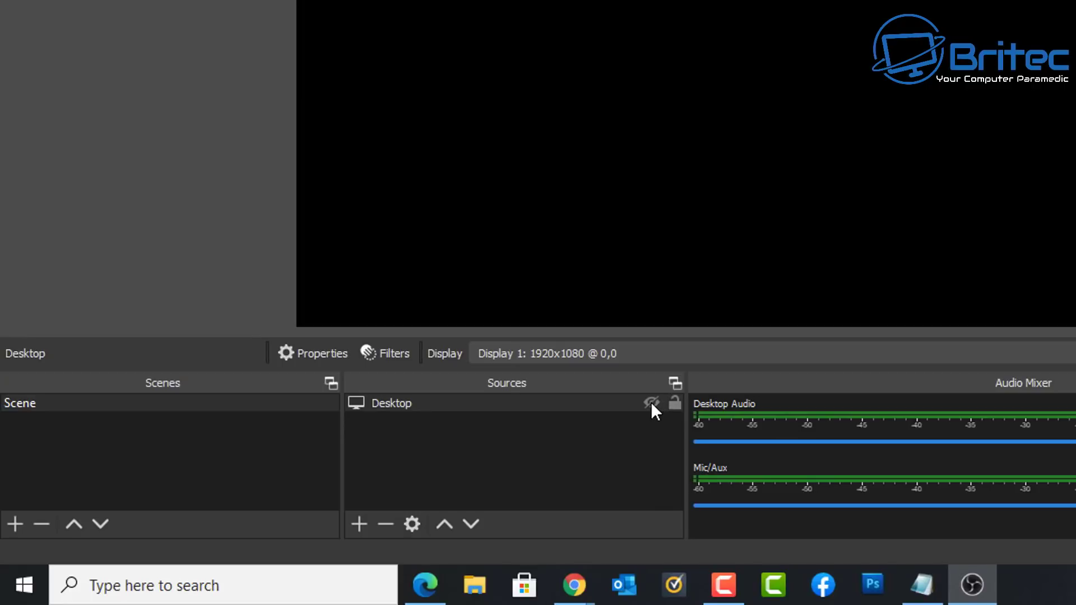
Step: Toggle the Desktop source's visibility on and off several times, leaving it shown
{"action": "left_click", "coordinate": [651, 403]}
{"action": "left_click", "coordinate": [651, 403]}
{"action": "left_click", "coordinate": [651, 402]}
{"action": "left_click", "coordinate": [650, 402]}
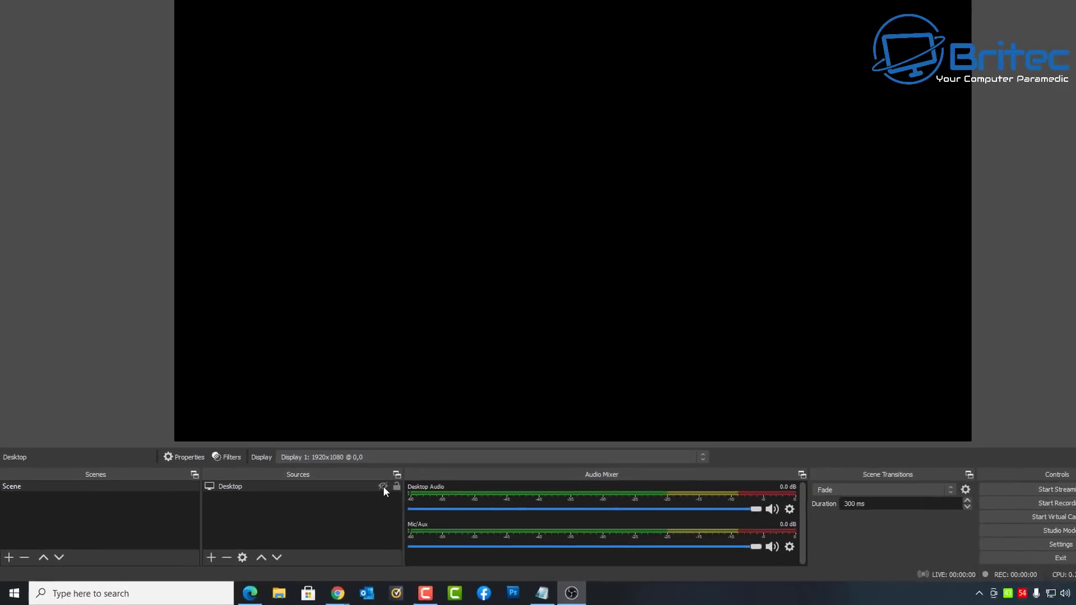
{"action": "left_click", "coordinate": [651, 402]}
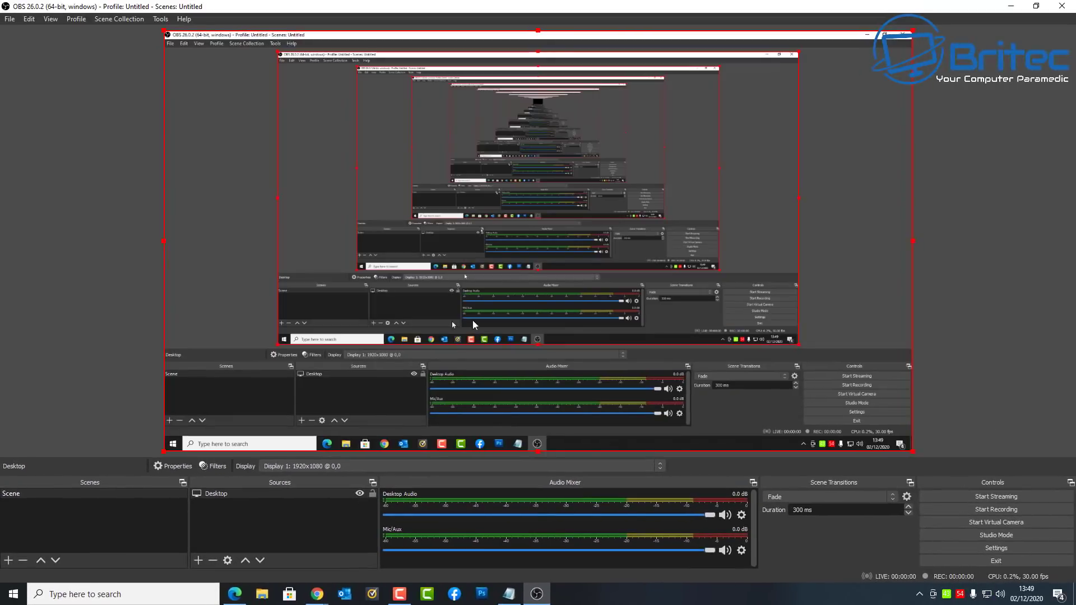
Step: Inspect the desktop capture preview with the OBS window reduced, maximize the window again and hide the Desktop source
{"action": "left_click", "coordinate": [1036, 6]}
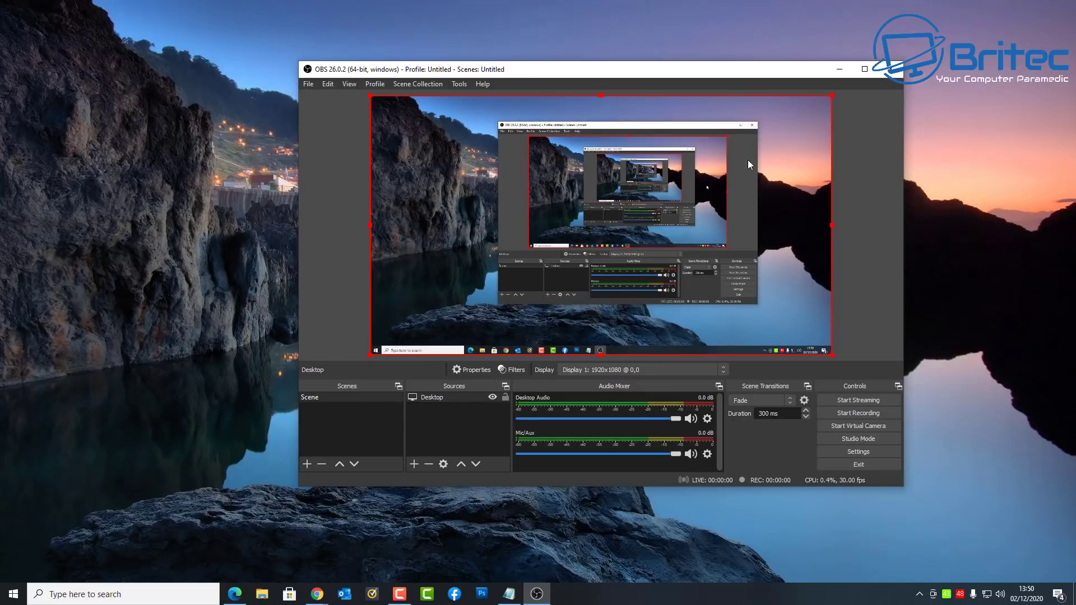
{"action": "left_click_drag", "start_coordinate": [624, 72], "coordinate": [558, 72]}
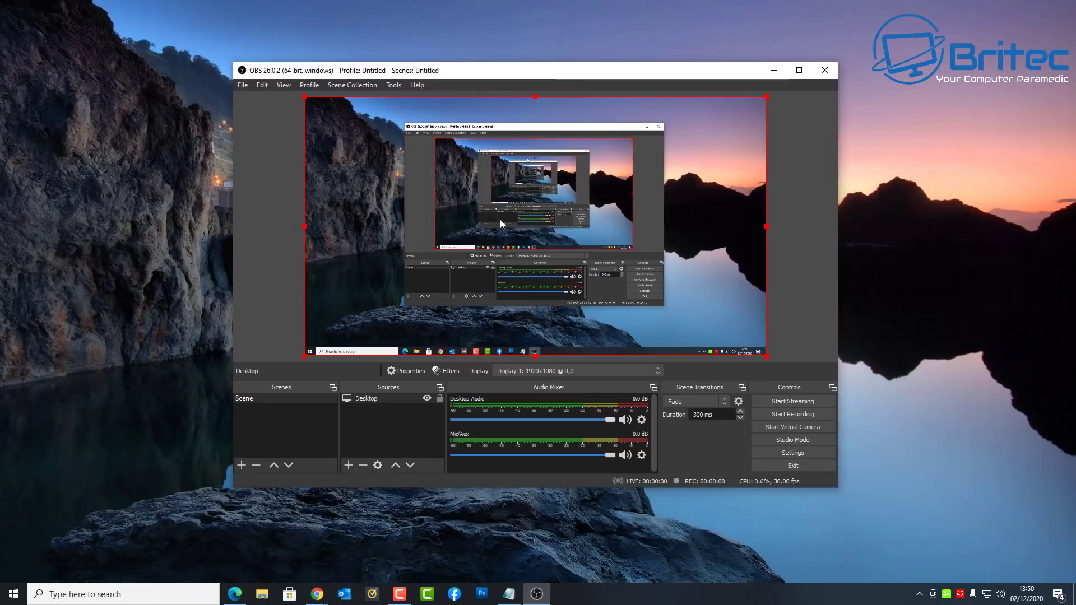
{"action": "left_click", "coordinate": [799, 70]}
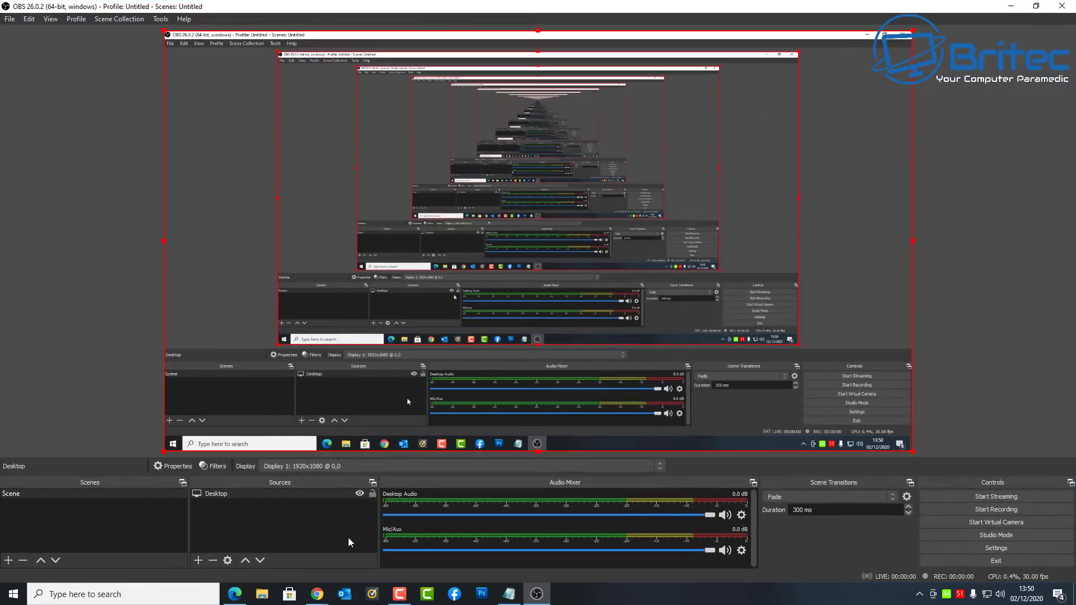
{"action": "left_click", "coordinate": [359, 494]}
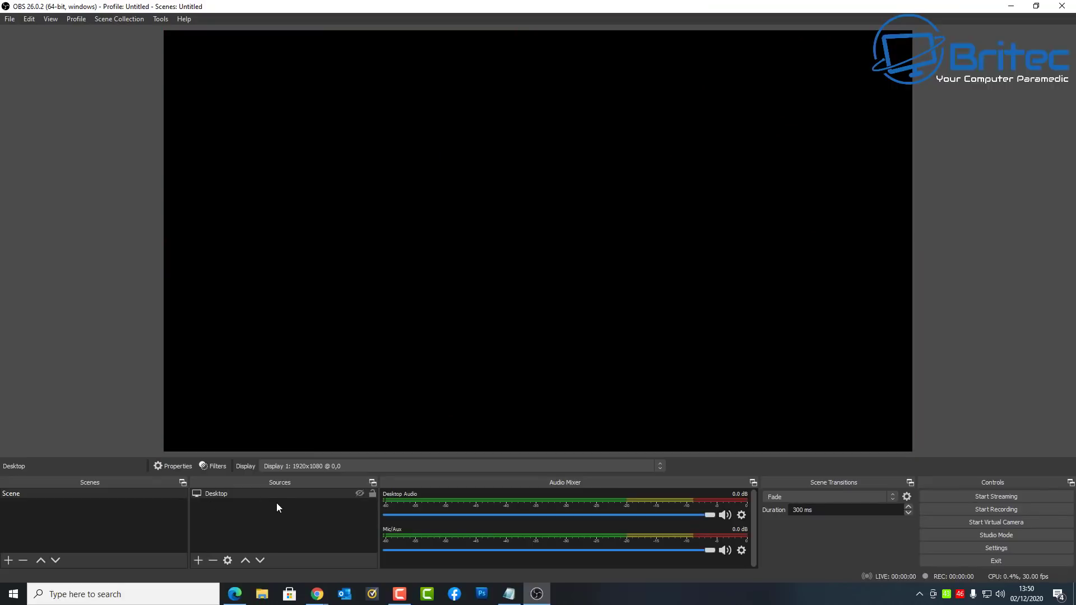
Step: Add a Video Capture Device source named "Webcam" using the Logi Capture device with its default settings
{"action": "left_click", "coordinate": [201, 560]}
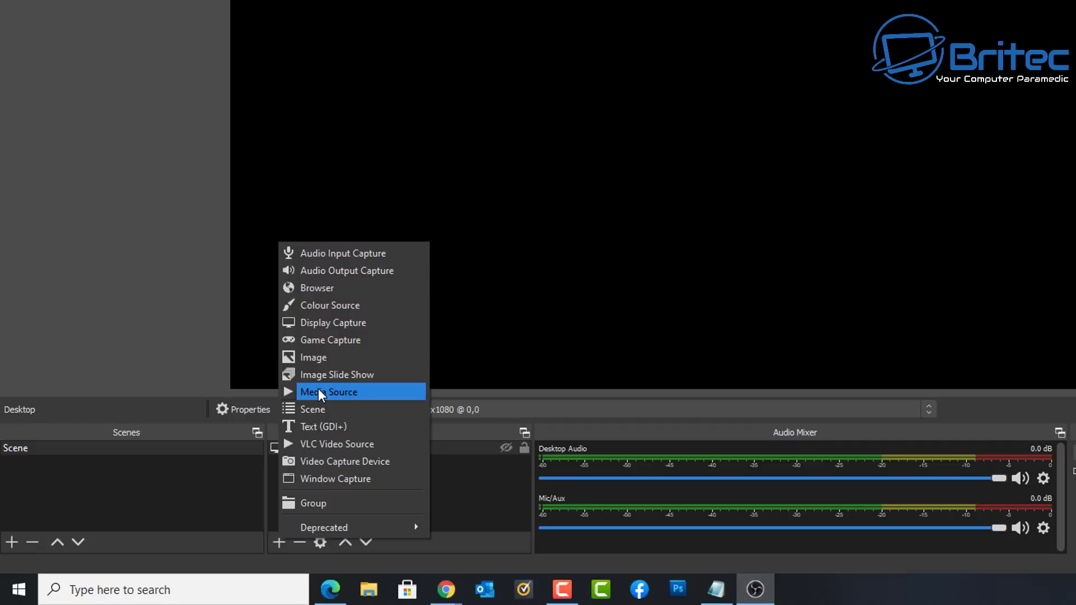
{"action": "left_click", "coordinate": [348, 462]}
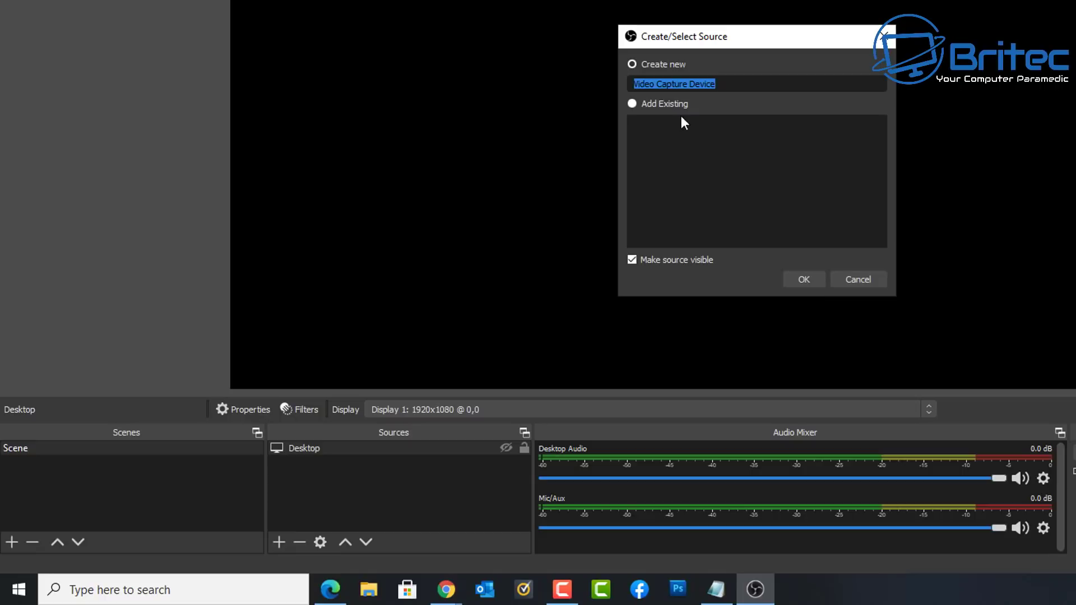
{"action": "left_click", "coordinate": [580, 89]}
{"action": "type", "text": "Web"}
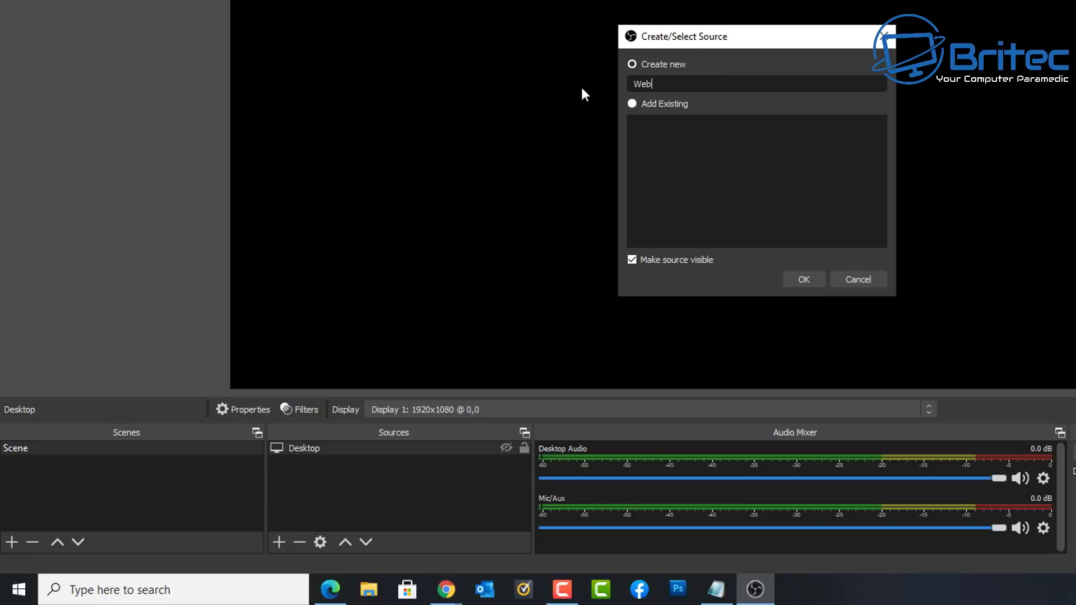
{"action": "type", "text": "cam"}
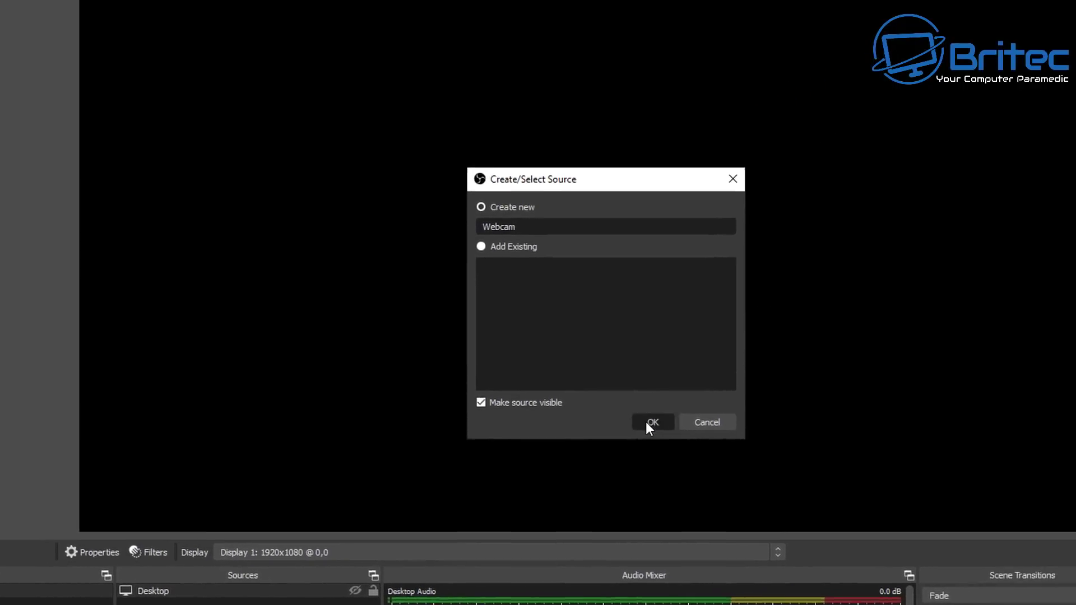
{"action": "left_click", "coordinate": [799, 283]}
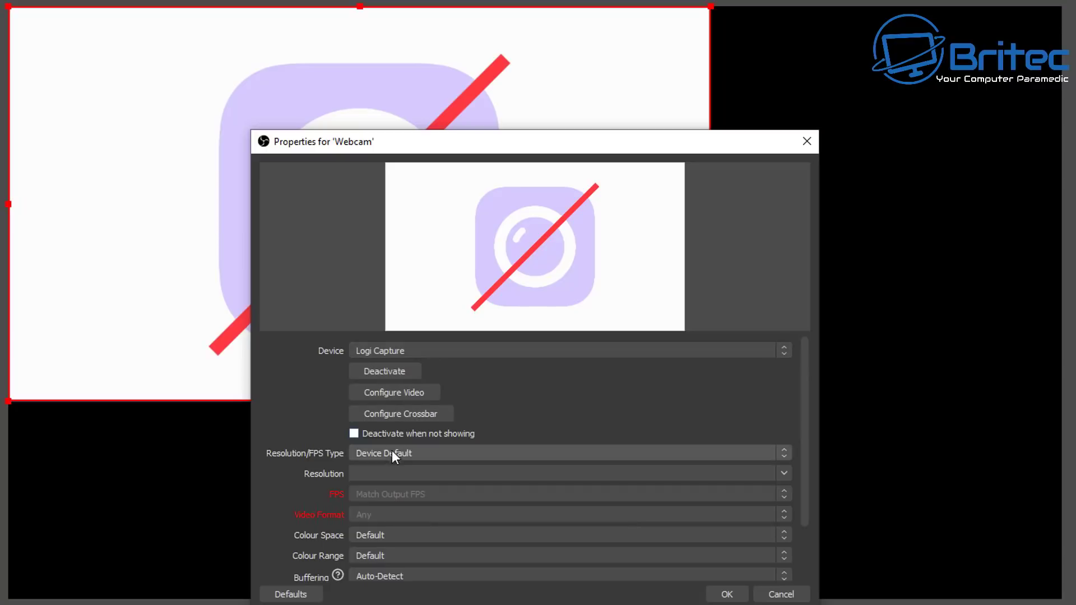
{"action": "scroll", "coordinate": [454, 558], "scroll_direction": "down", "scroll_amount": 2}
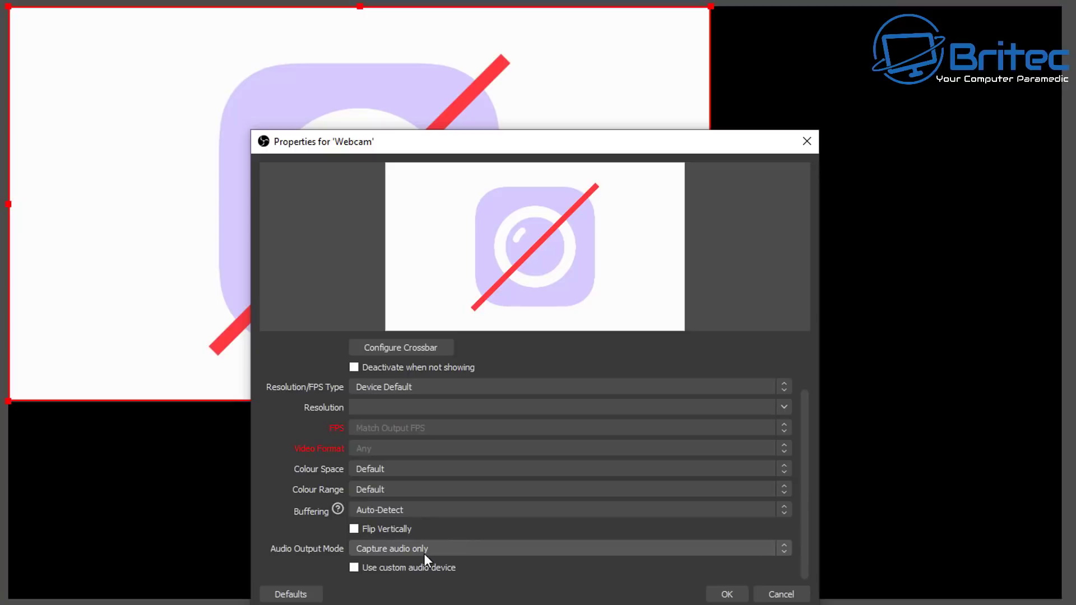
{"action": "scroll", "coordinate": [462, 526], "scroll_direction": "up", "scroll_amount": 2}
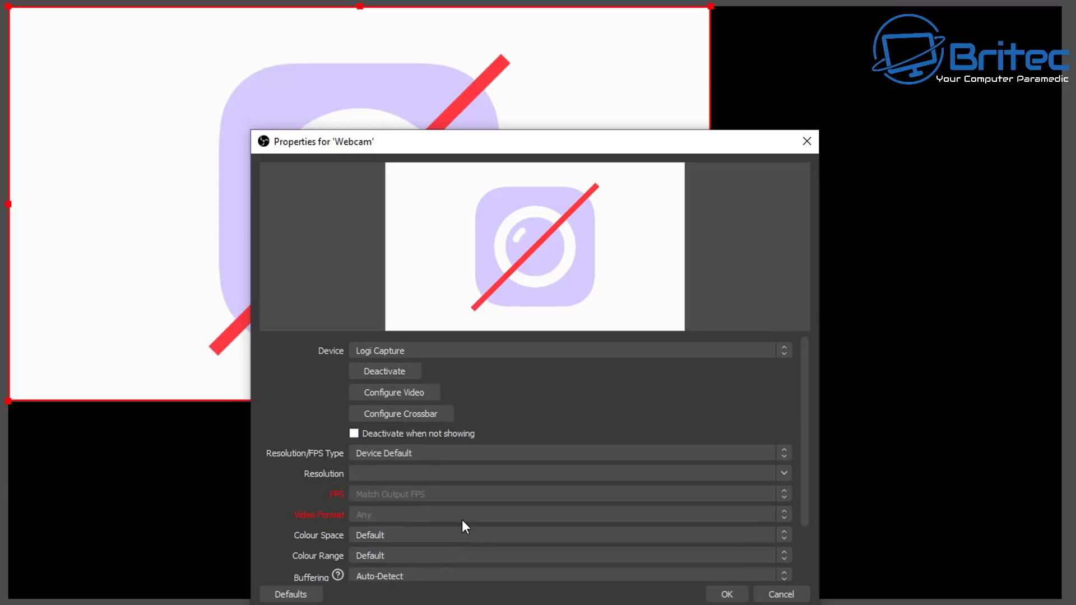
{"action": "left_click", "coordinate": [727, 594]}
Step: Scale the Webcam source down into the lower-right corner of the canvas and toggle the visibility of the Desktop and Webcam sources
{"action": "left_click_drag", "start_coordinate": [716, 404], "coordinate": [48, 129]}
{"action": "left_click_drag", "start_coordinate": [99, 66], "coordinate": [937, 536]}
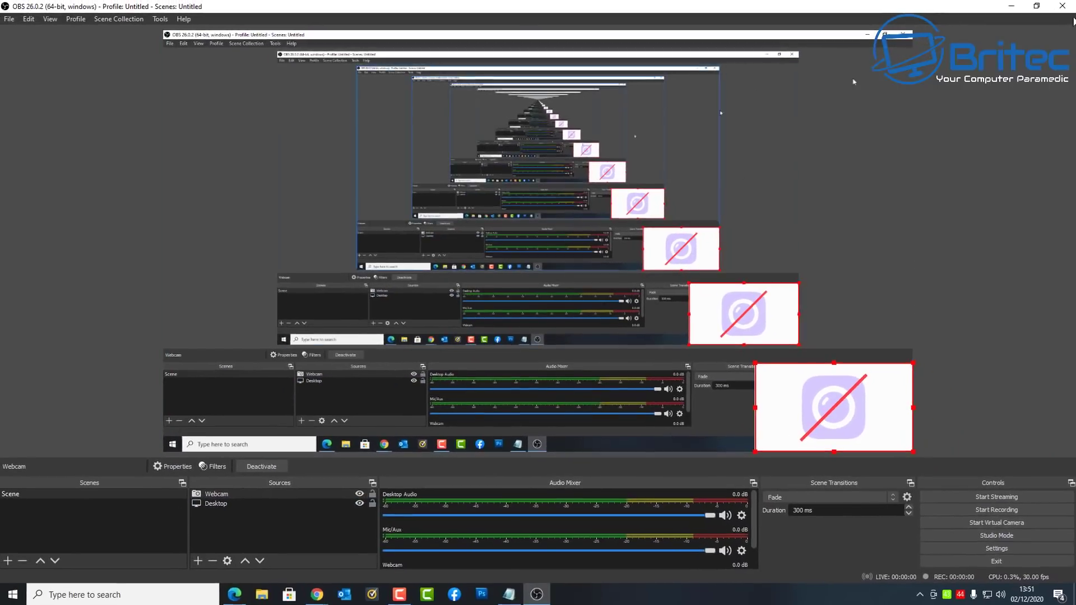
{"action": "left_click", "coordinate": [1036, 7]}
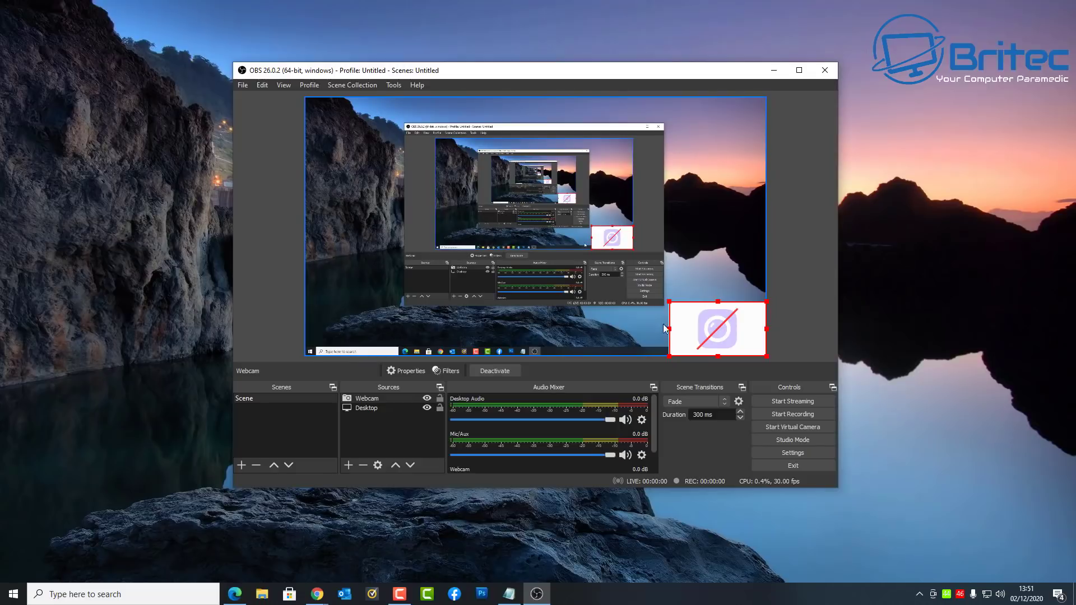
{"action": "left_click_drag", "start_coordinate": [669, 301], "coordinate": [693, 316]}
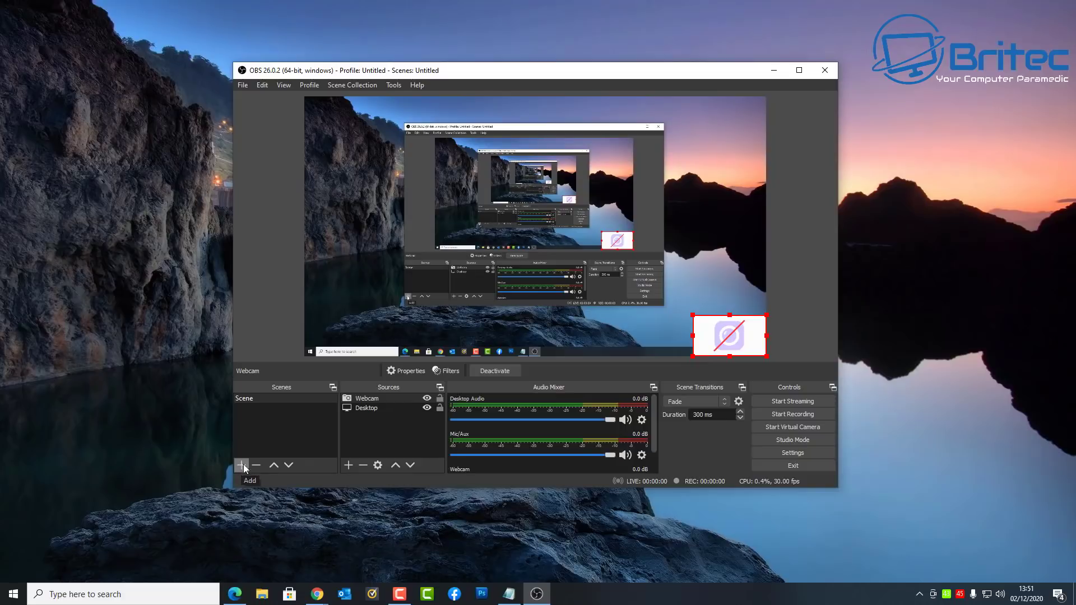
{"action": "left_click", "coordinate": [801, 70]}
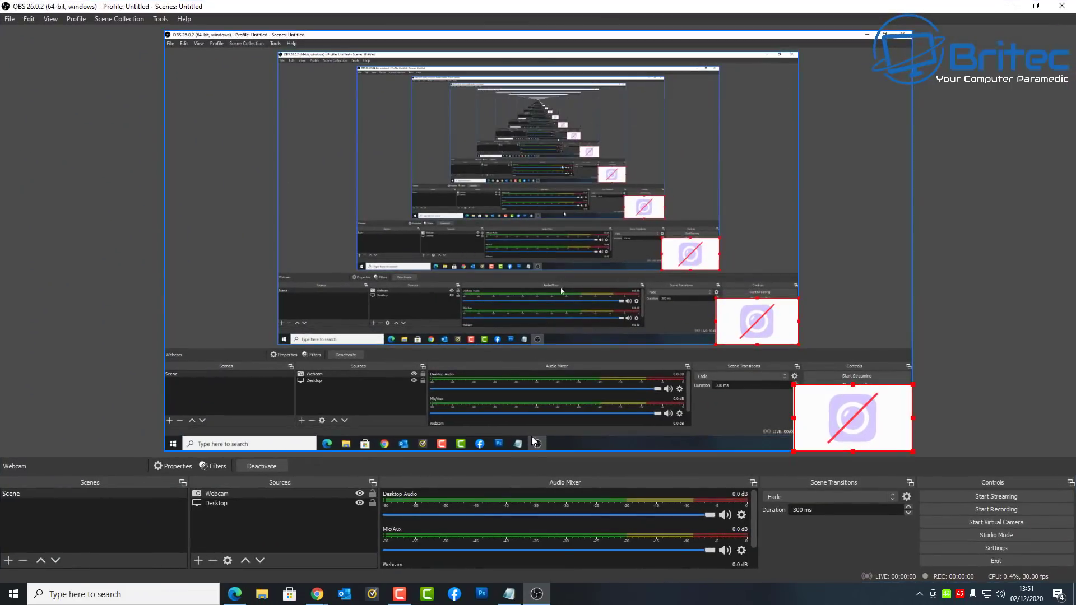
{"action": "left_click", "coordinate": [359, 503]}
{"action": "left_click", "coordinate": [360, 493]}
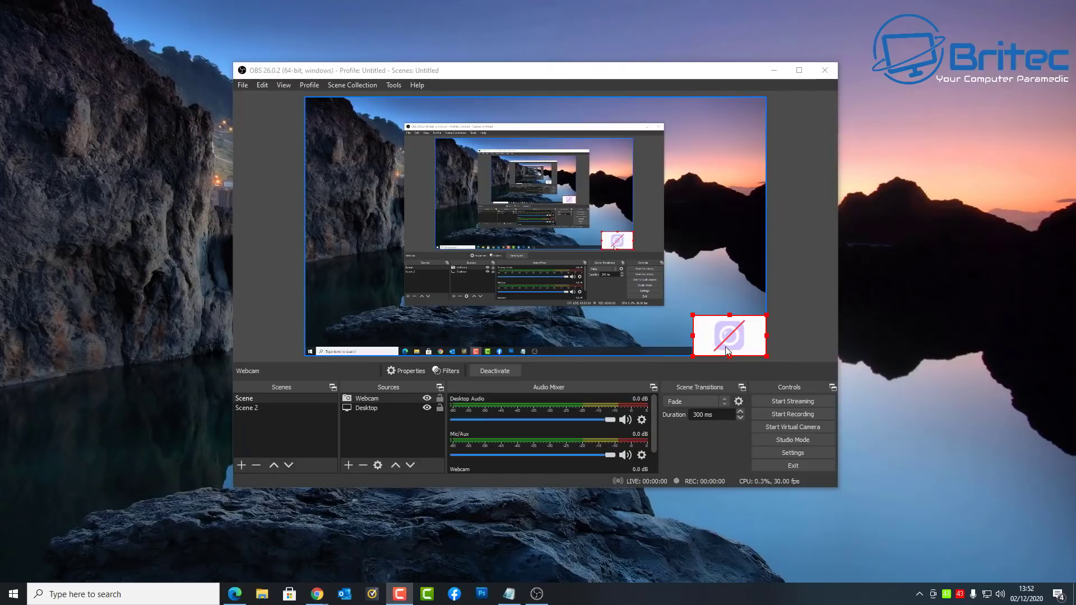
Step: Switch back and forth between Scene and Scene 2 to compare their webcam placement, ending on Scene 2
{"action": "left_click", "coordinate": [253, 408]}
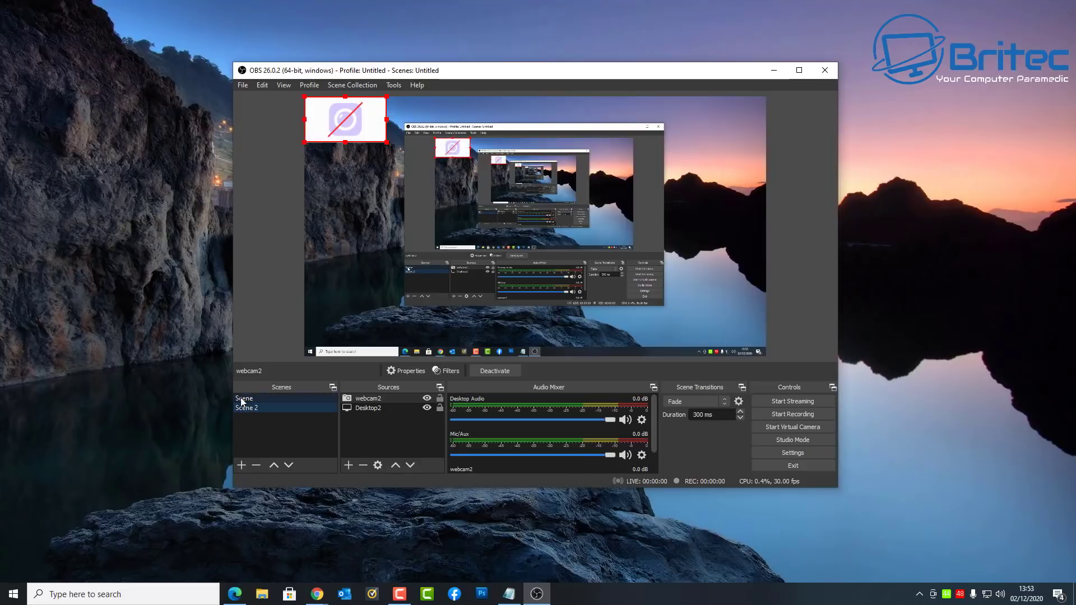
{"action": "left_click", "coordinate": [256, 397]}
{"action": "left_click", "coordinate": [253, 407]}
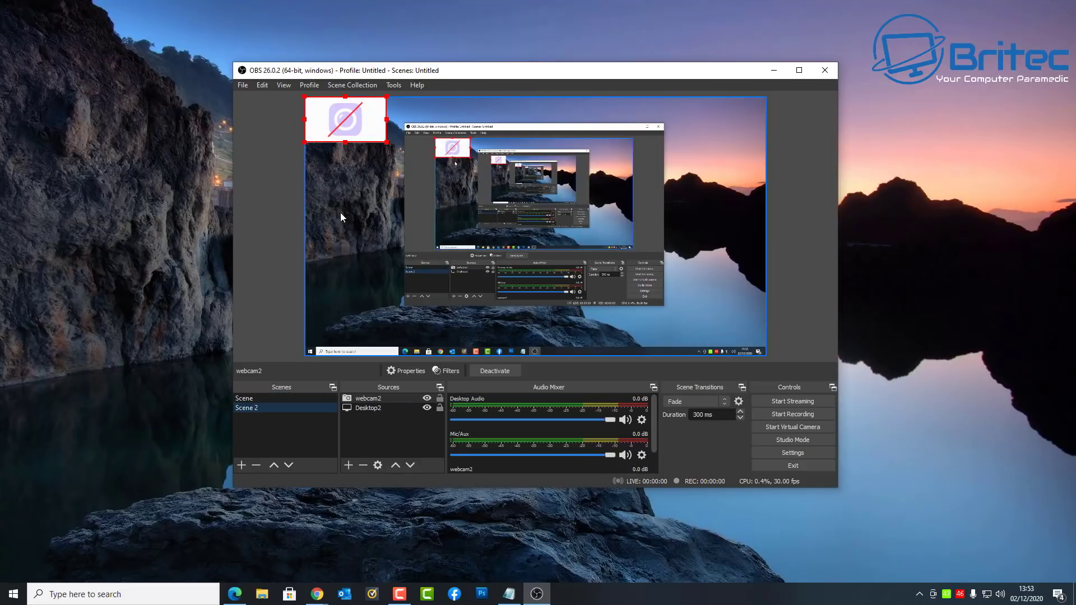
{"action": "left_click", "coordinate": [251, 399]}
{"action": "left_click", "coordinate": [250, 408]}
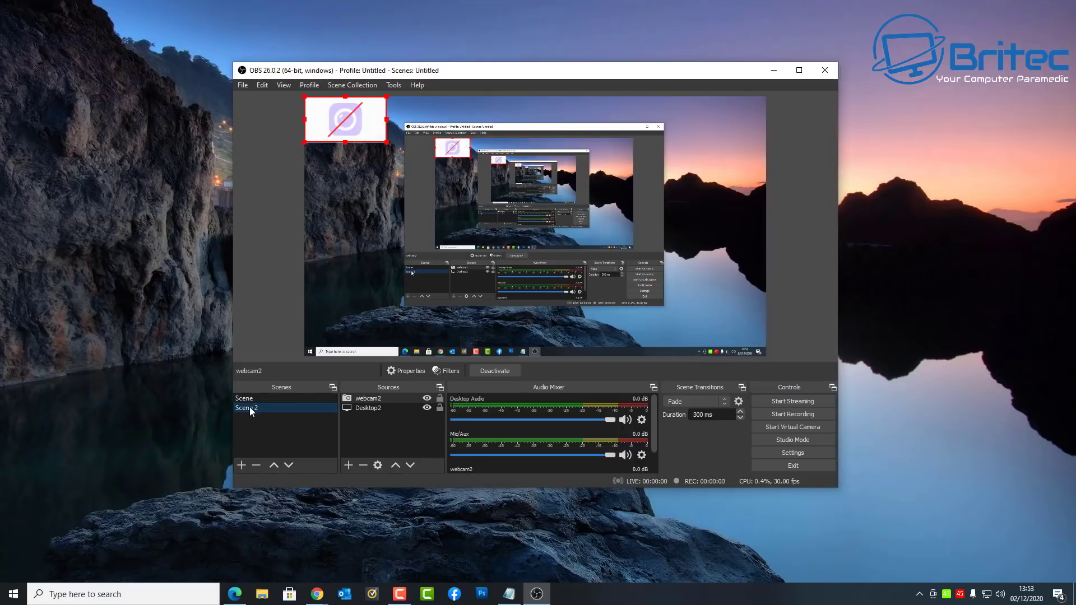
{"action": "left_click", "coordinate": [250, 399]}
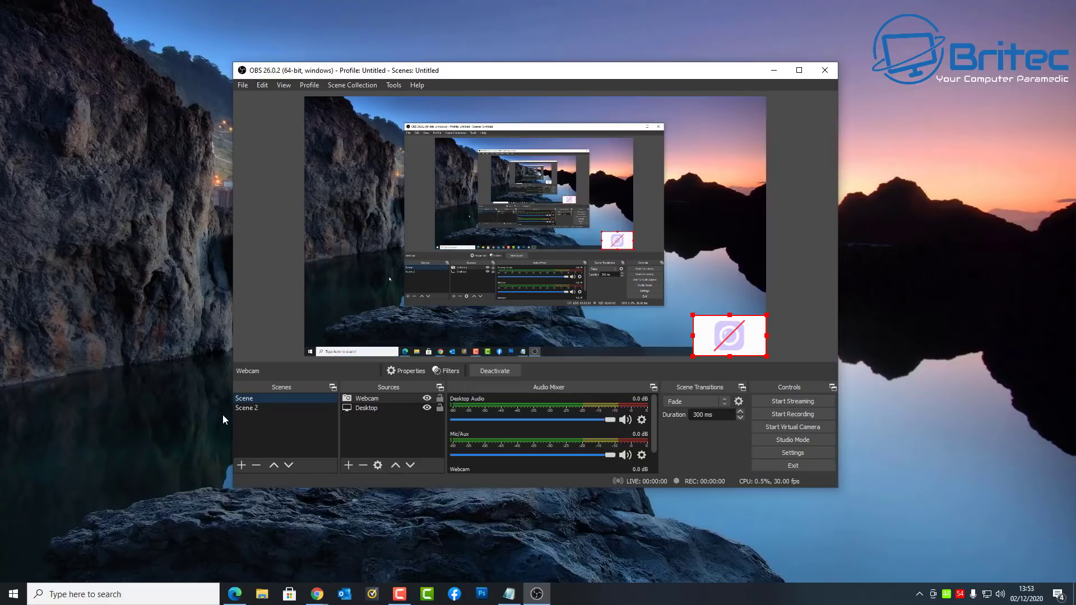
{"action": "left_click", "coordinate": [245, 409]}
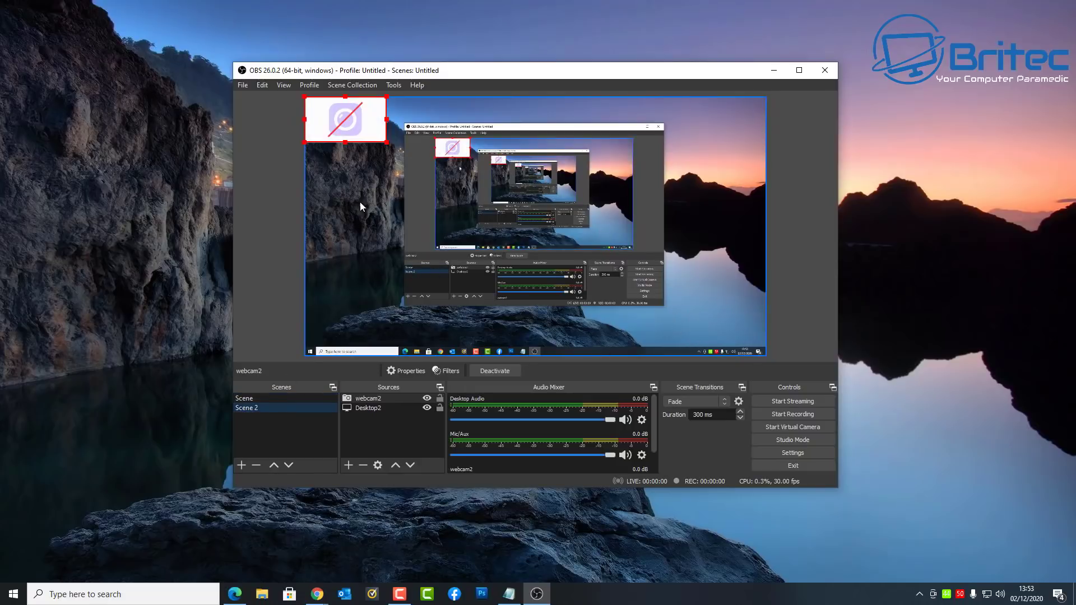
Step: Activate the first scene, maximize the window and return to Scene 2 to check the webcam placement at full size
{"action": "left_click", "coordinate": [250, 399]}
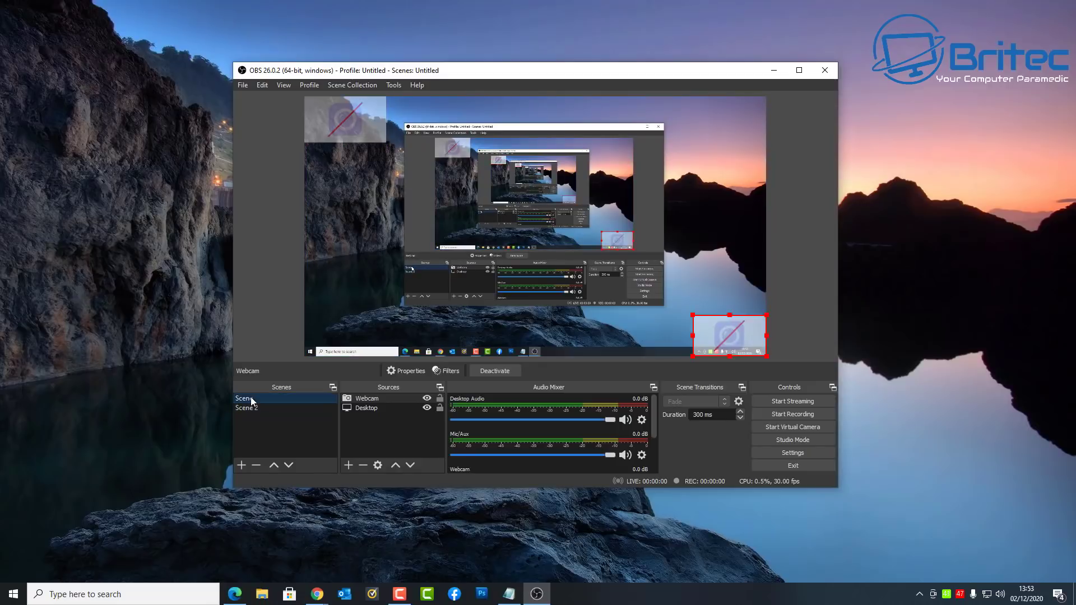
{"action": "left_click", "coordinate": [799, 71]}
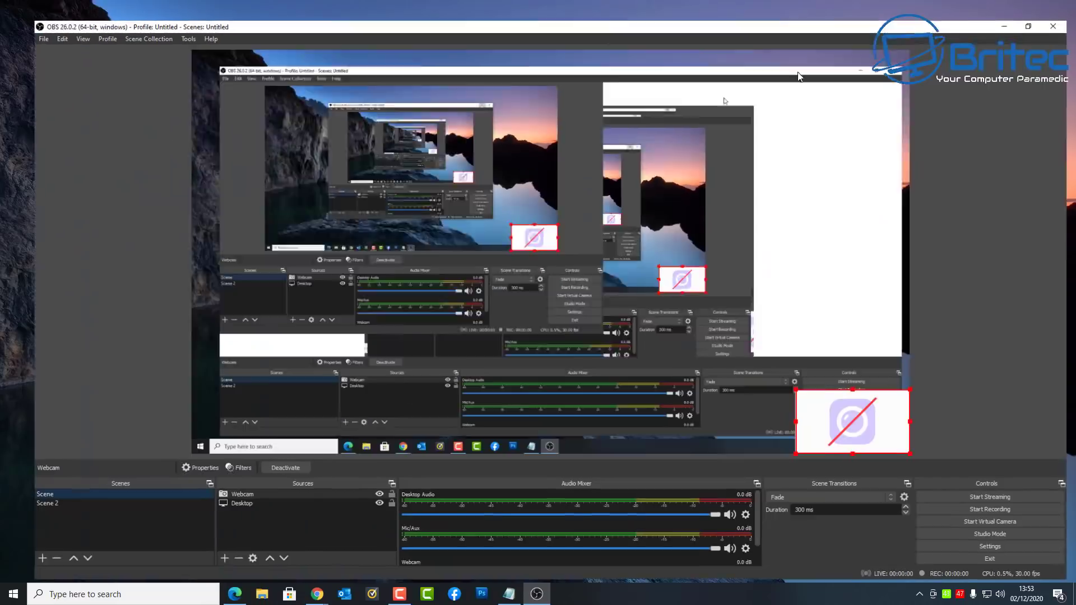
{"action": "left_click", "coordinate": [18, 504]}
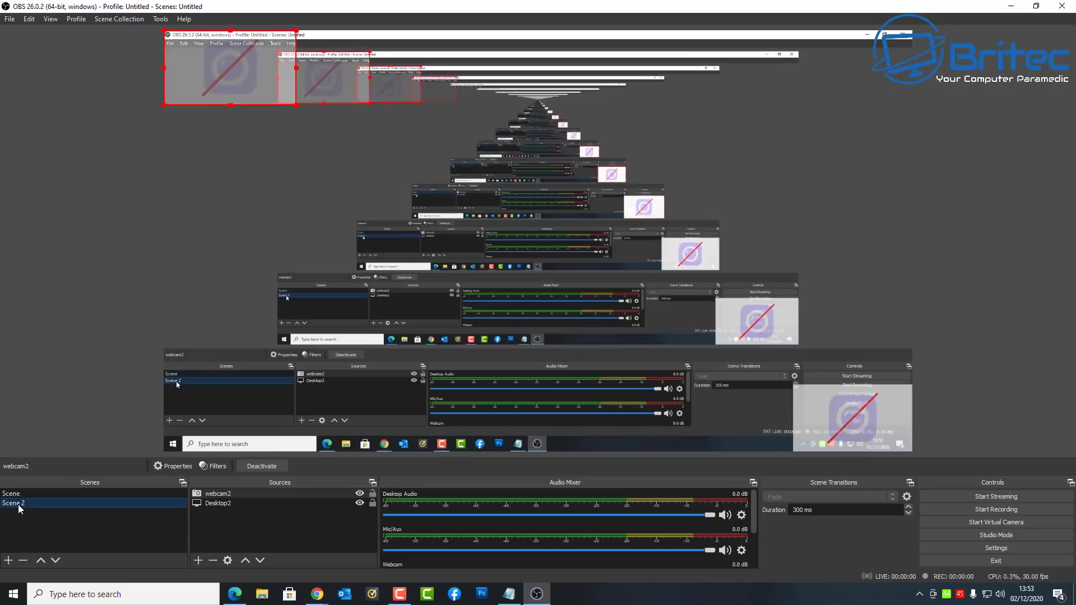
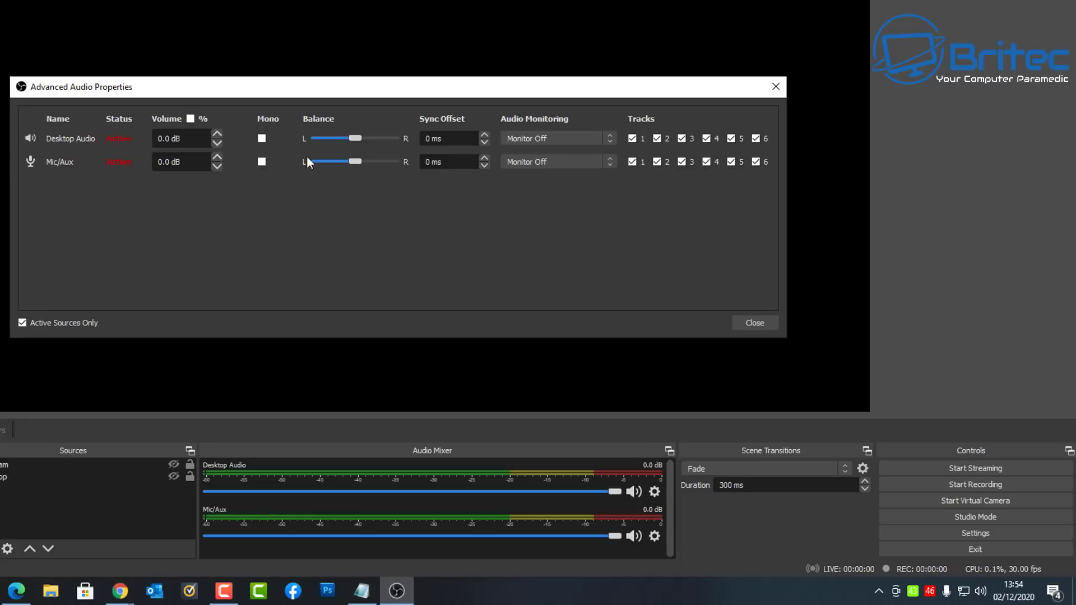
Step: Close the Advanced Audio Properties and add a Compressor filter with its default settings to the Mic/Aux audio
{"action": "left_click", "coordinate": [777, 86]}
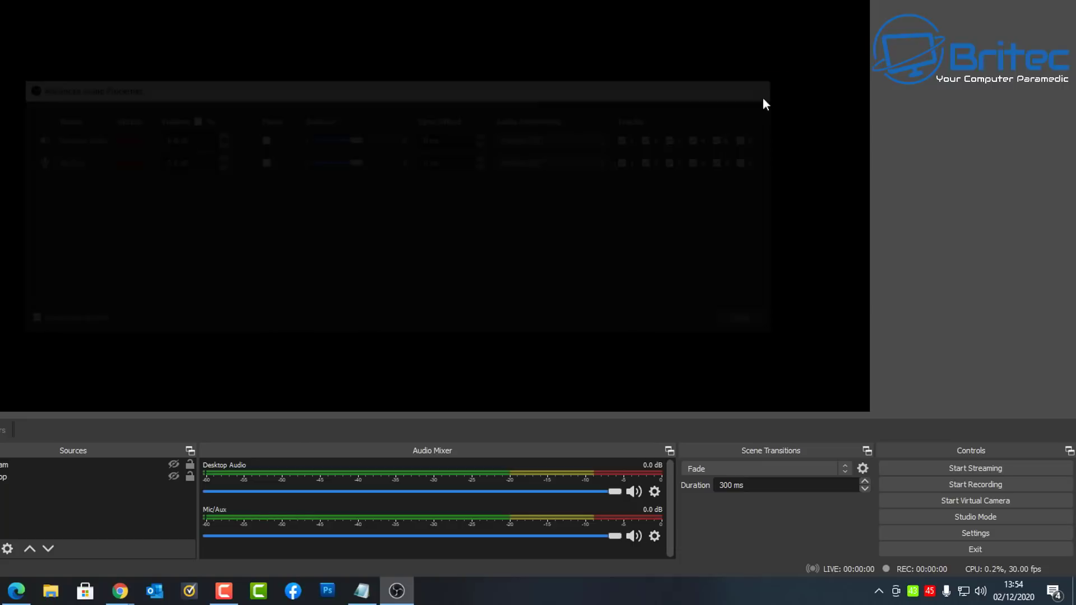
{"action": "left_click", "coordinate": [654, 535]}
{"action": "left_click", "coordinate": [681, 495]}
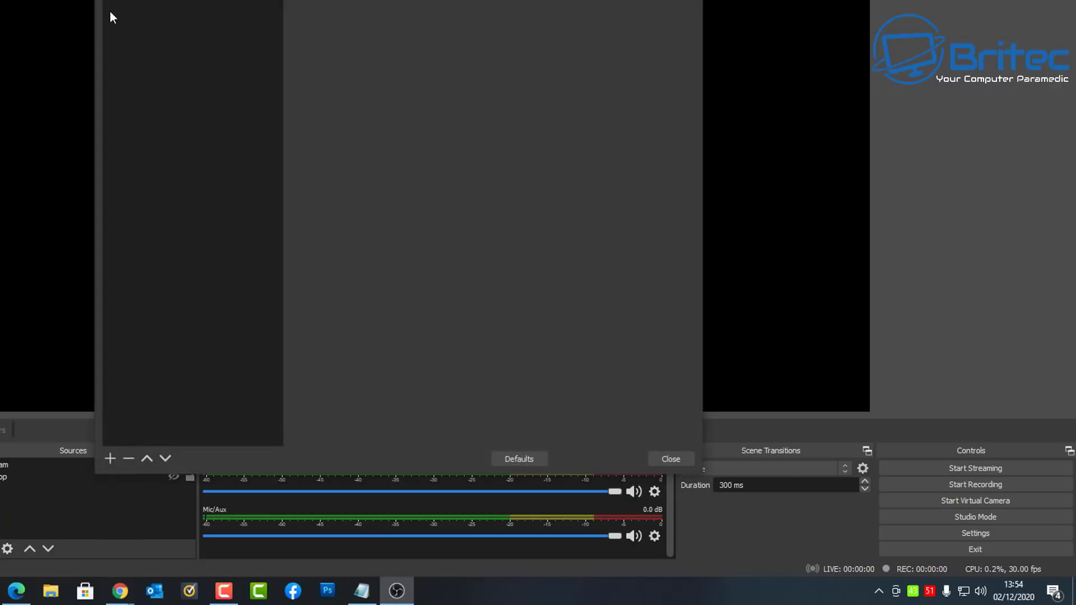
{"action": "left_click", "coordinate": [109, 457]}
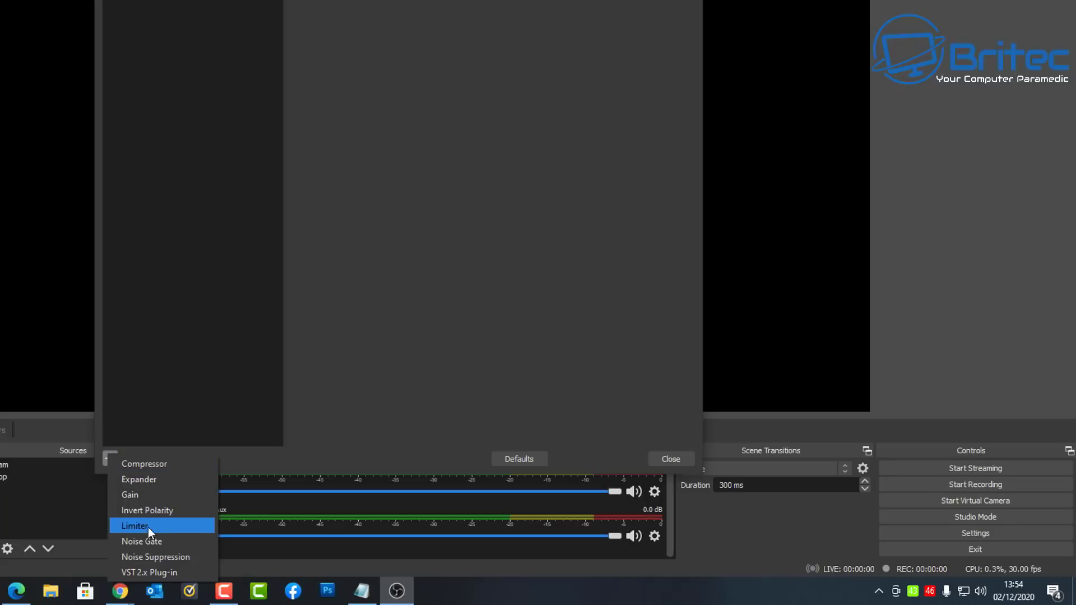
{"action": "left_click", "coordinate": [153, 464]}
{"action": "left_click", "coordinate": [379, 239]}
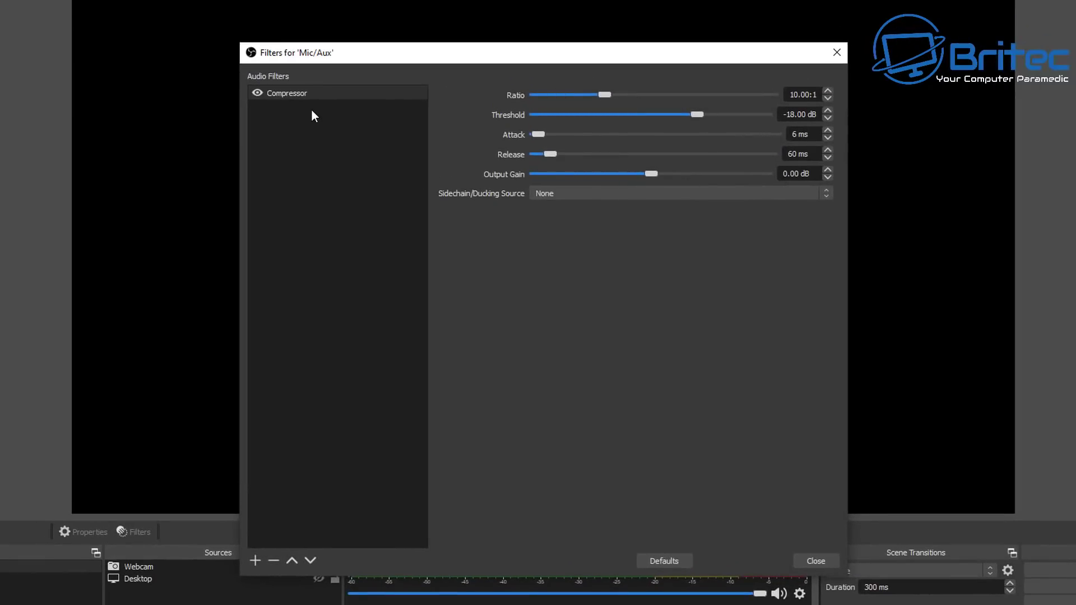
{"action": "left_click", "coordinate": [816, 561]}
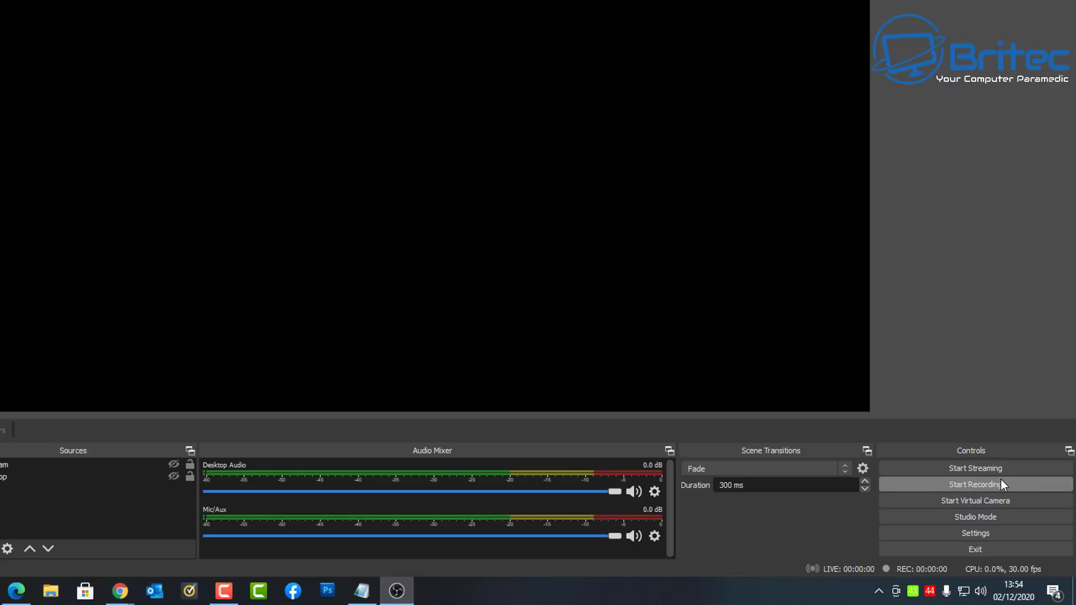
Step: Review the General settings and the Output settings with the Advanced output mode
{"action": "left_click", "coordinate": [983, 533]}
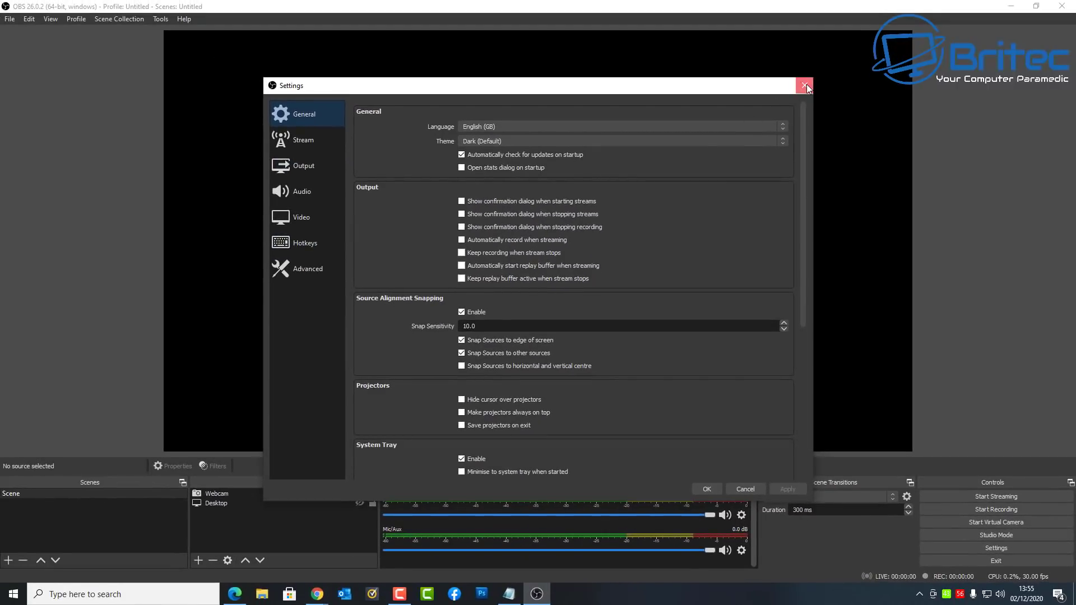
{"action": "left_click", "coordinate": [805, 86]}
{"action": "left_click", "coordinate": [10, 20]}
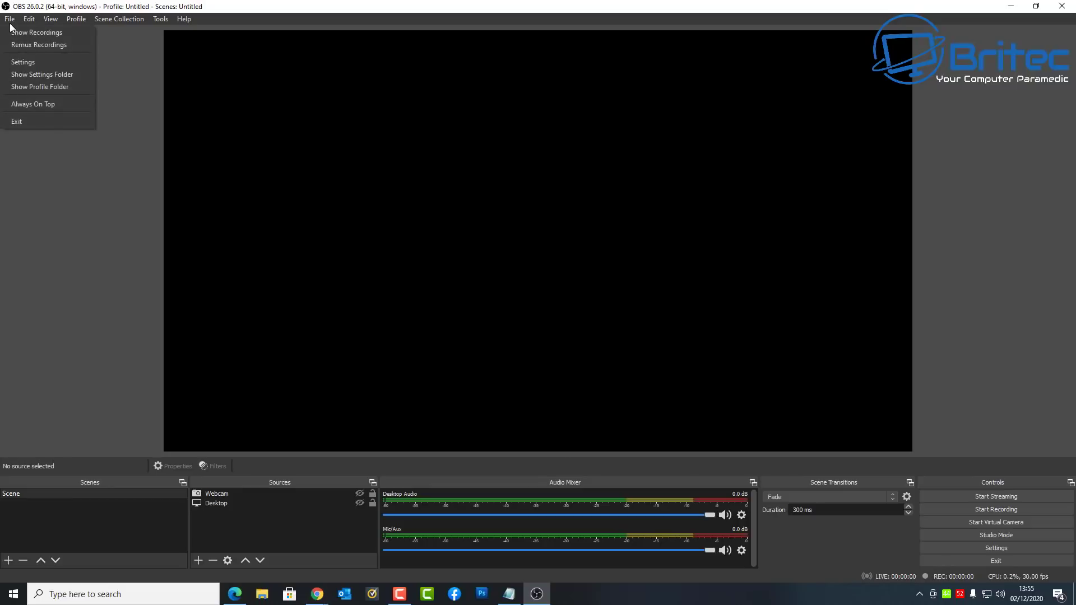
{"action": "left_click", "coordinate": [21, 63]}
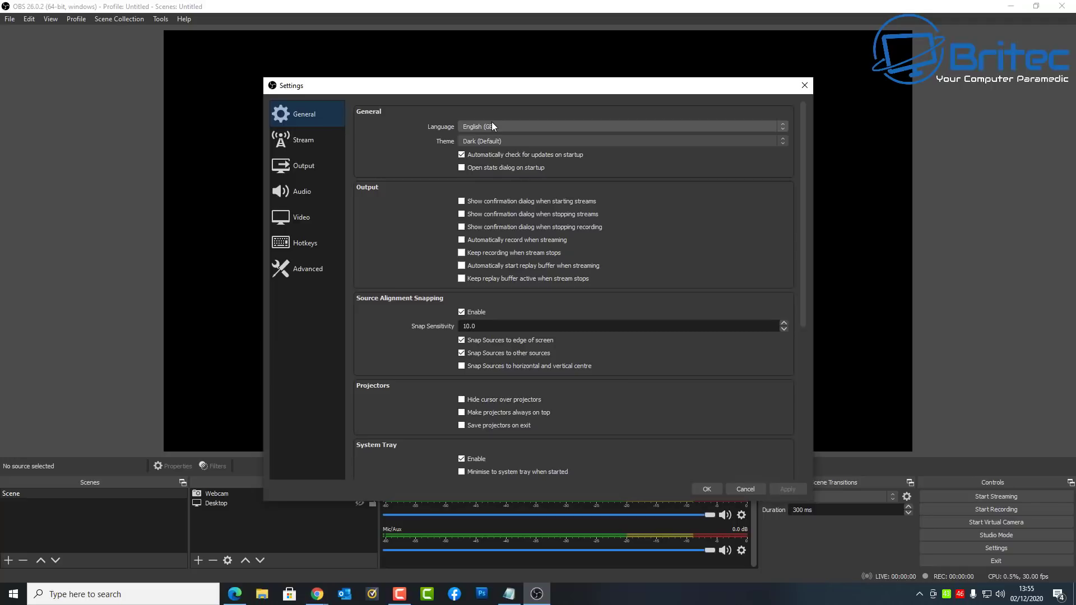
{"action": "left_click", "coordinate": [294, 166]}
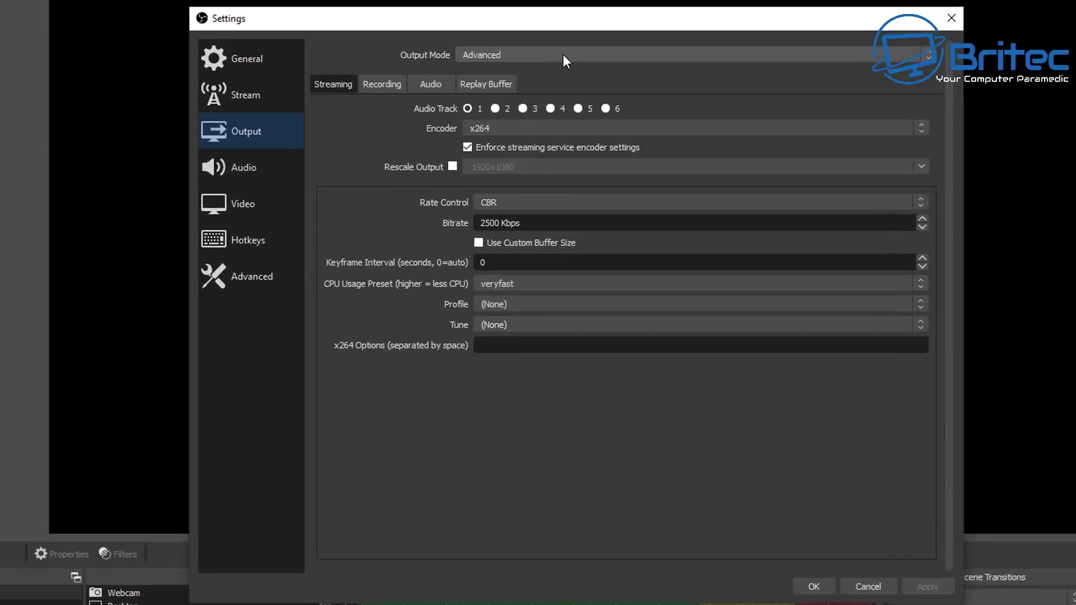
{"action": "left_click", "coordinate": [526, 113]}
{"action": "left_click", "coordinate": [556, 65]}
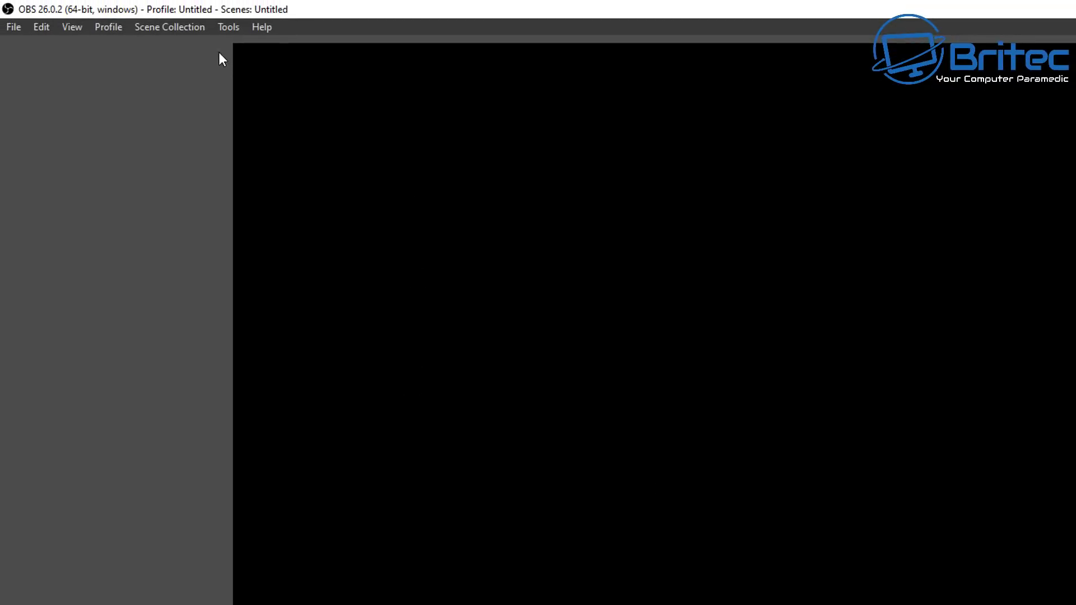
Step: Start the Auto-Configuration Wizard and choose to optimise just for recording, without streaming
{"action": "left_click", "coordinate": [223, 28]}
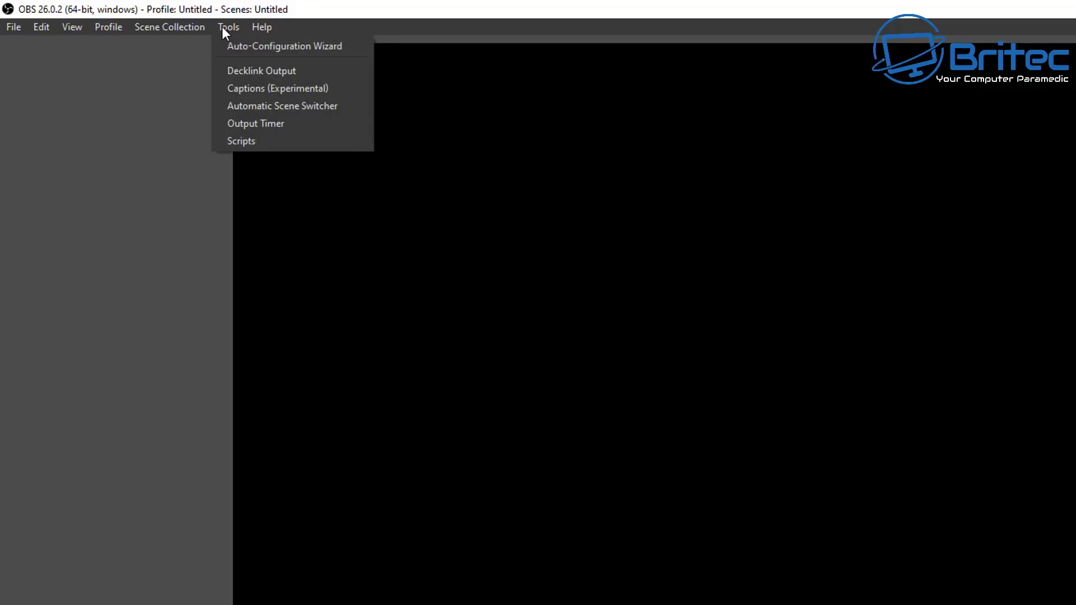
{"action": "left_click", "coordinate": [201, 38]}
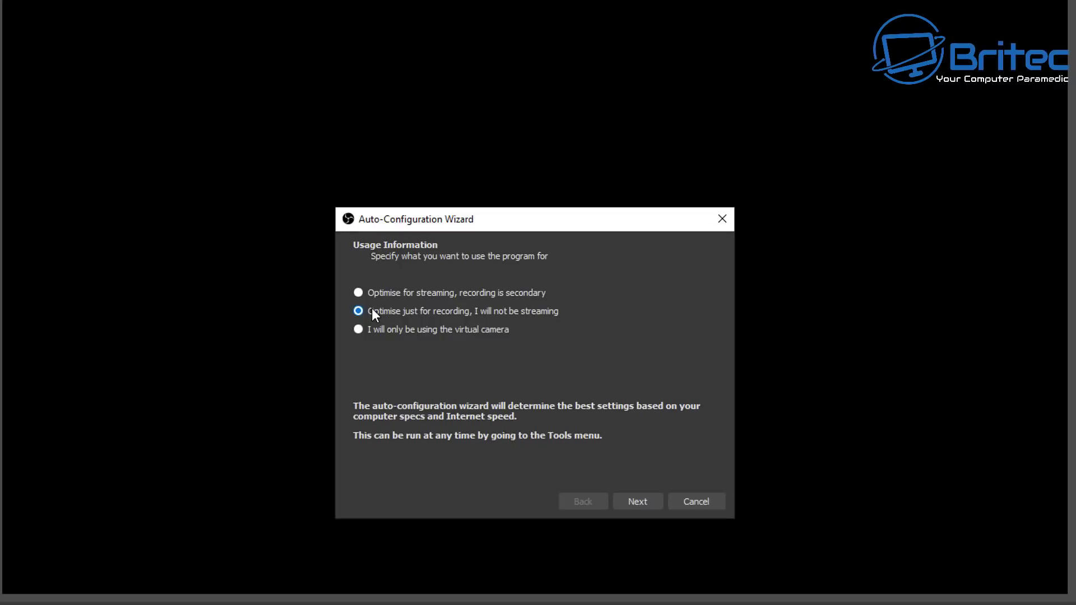
{"action": "left_click", "coordinate": [637, 501]}
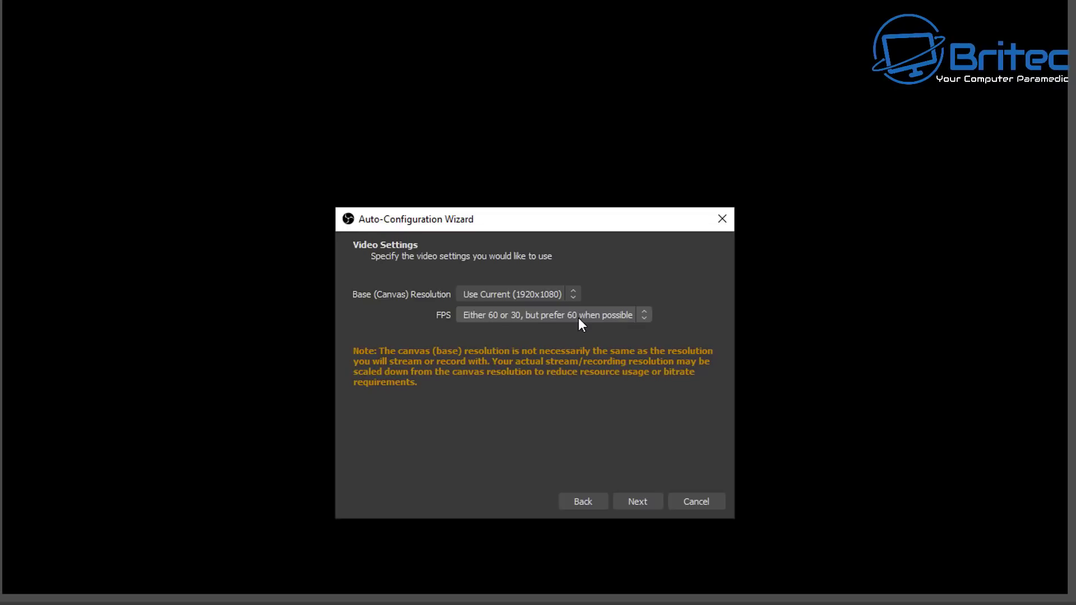
Step: Review the resolution and FPS choices, keep the current 1920x1080 canvas and 60 FPS preference, run the test and apply the suggested settings
{"action": "left_click", "coordinate": [641, 316]}
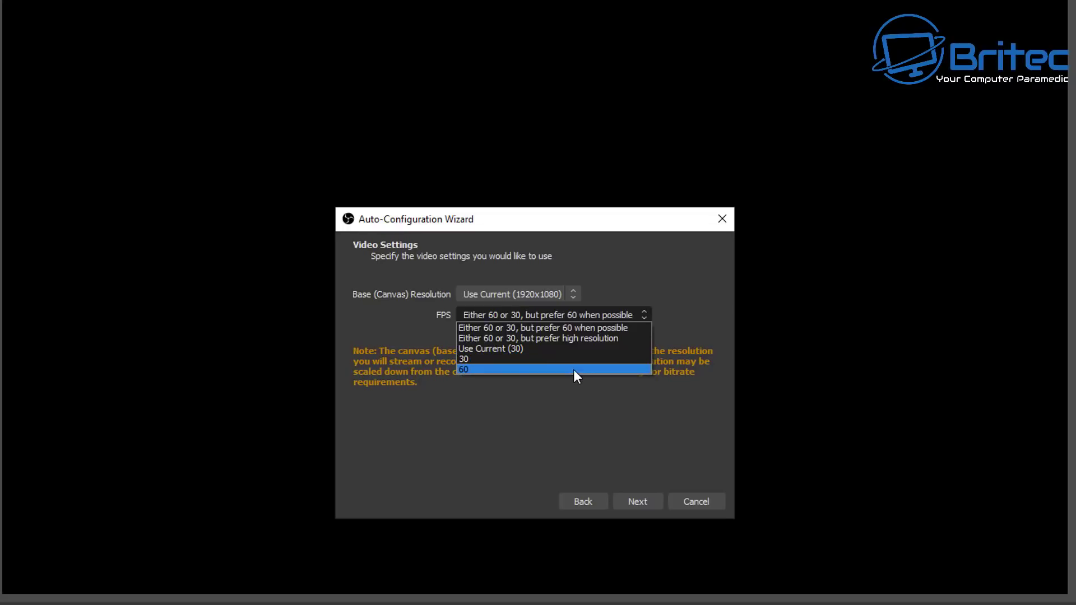
{"action": "left_click", "coordinate": [555, 406]}
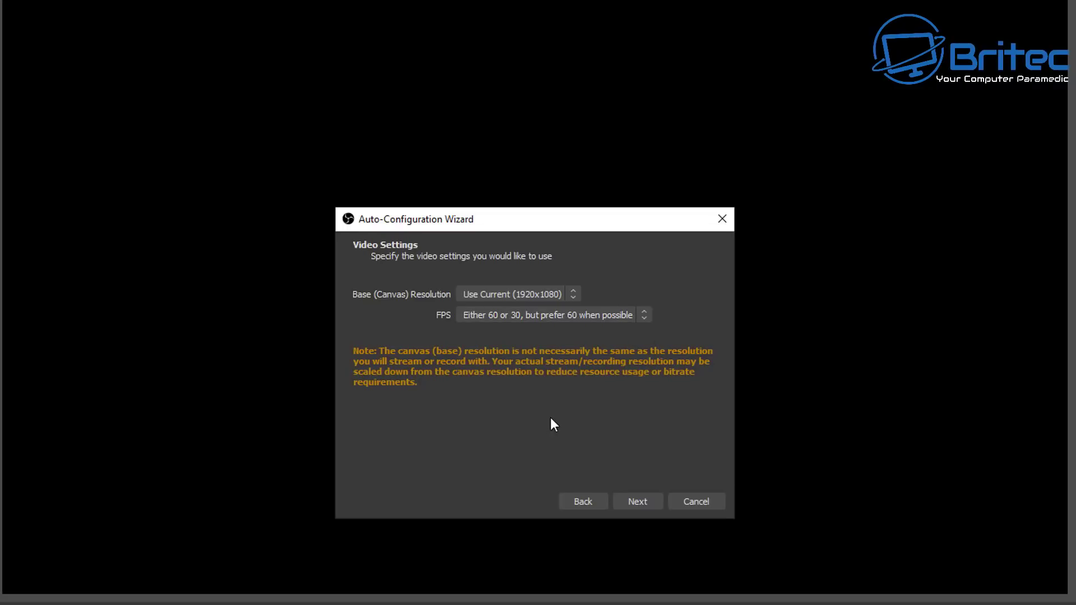
{"action": "left_click", "coordinate": [569, 294]}
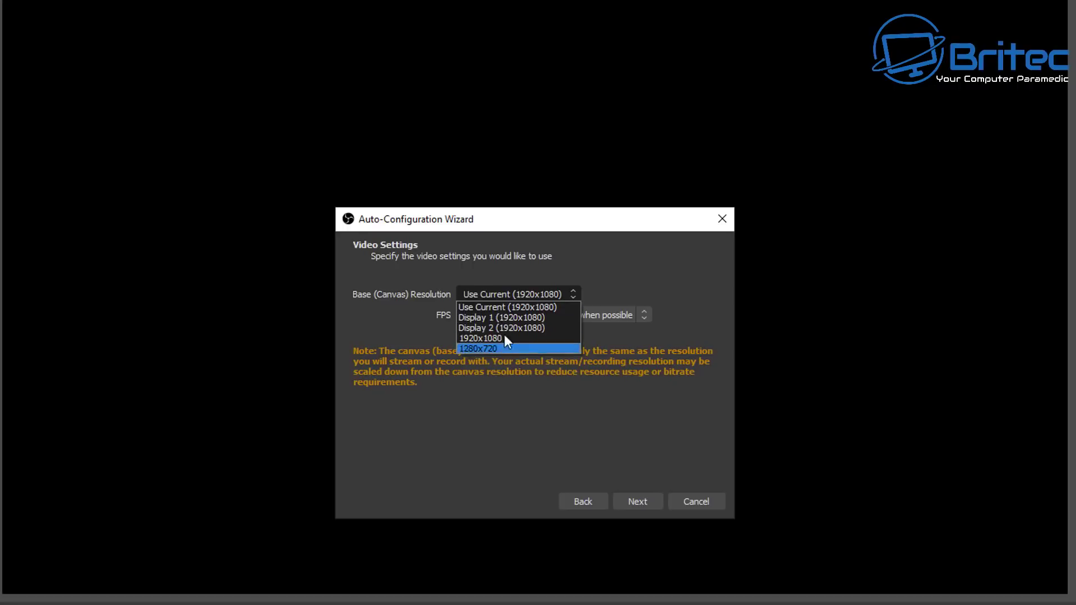
{"action": "left_click", "coordinate": [361, 335]}
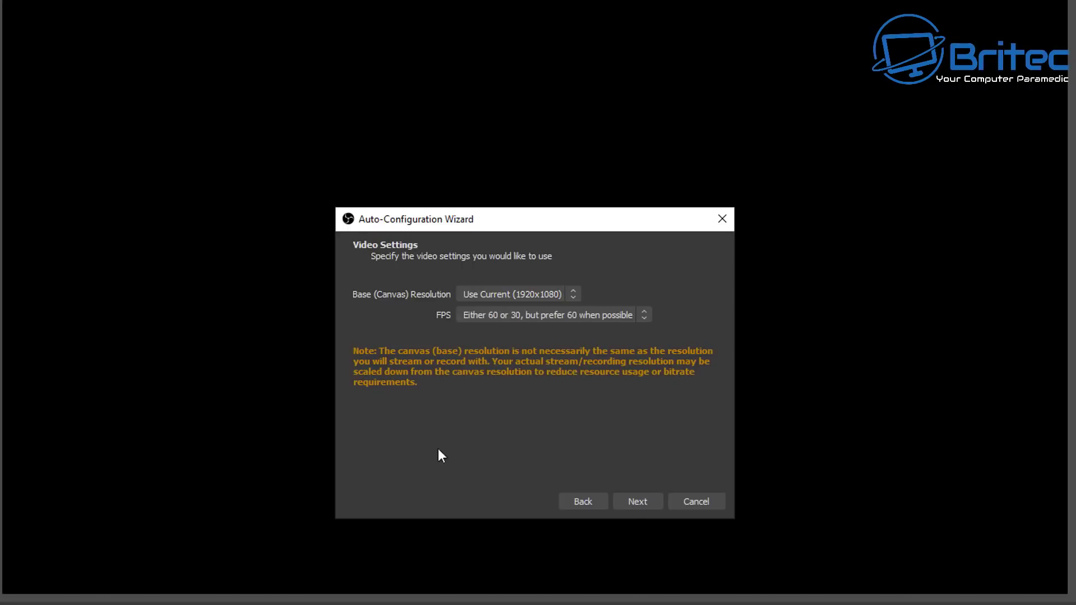
{"action": "left_click", "coordinate": [639, 503]}
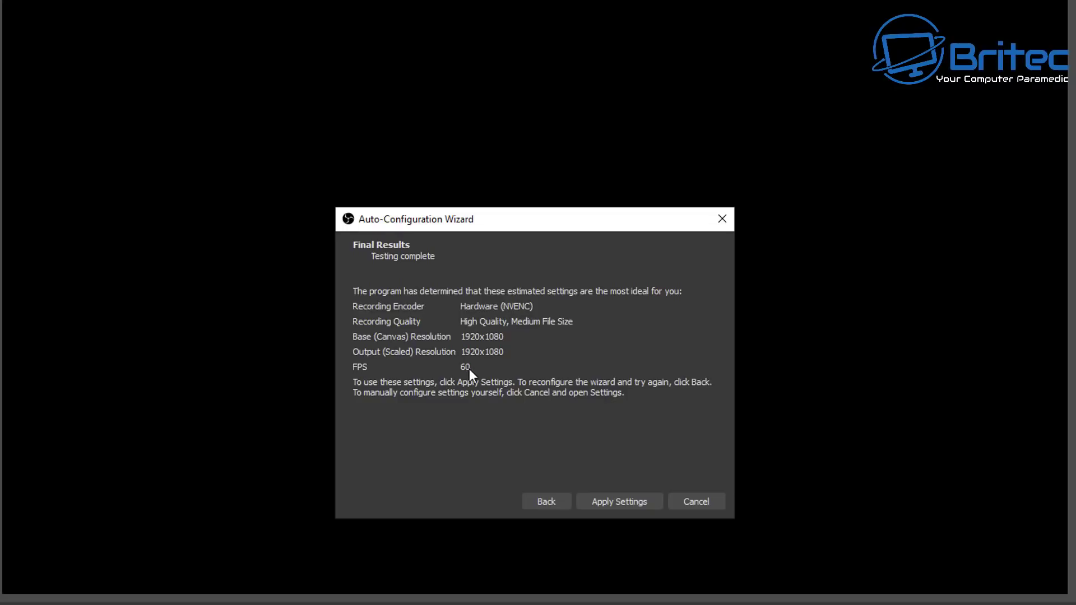
{"action": "left_click", "coordinate": [621, 499]}
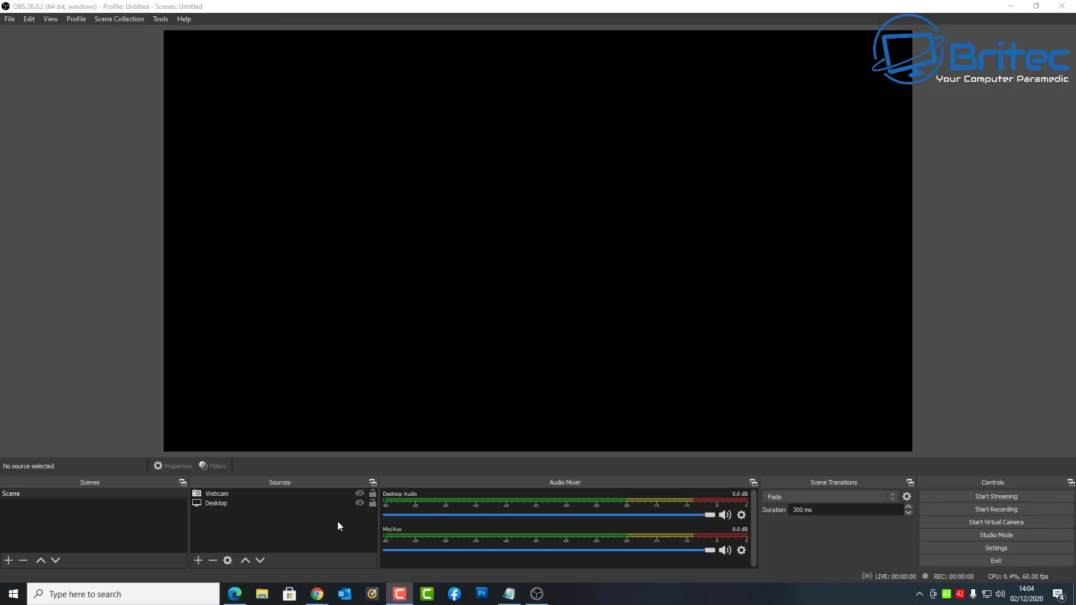
Step: Show the Webcam and Desktop sources in the scene and start recording
{"action": "left_click", "coordinate": [359, 493]}
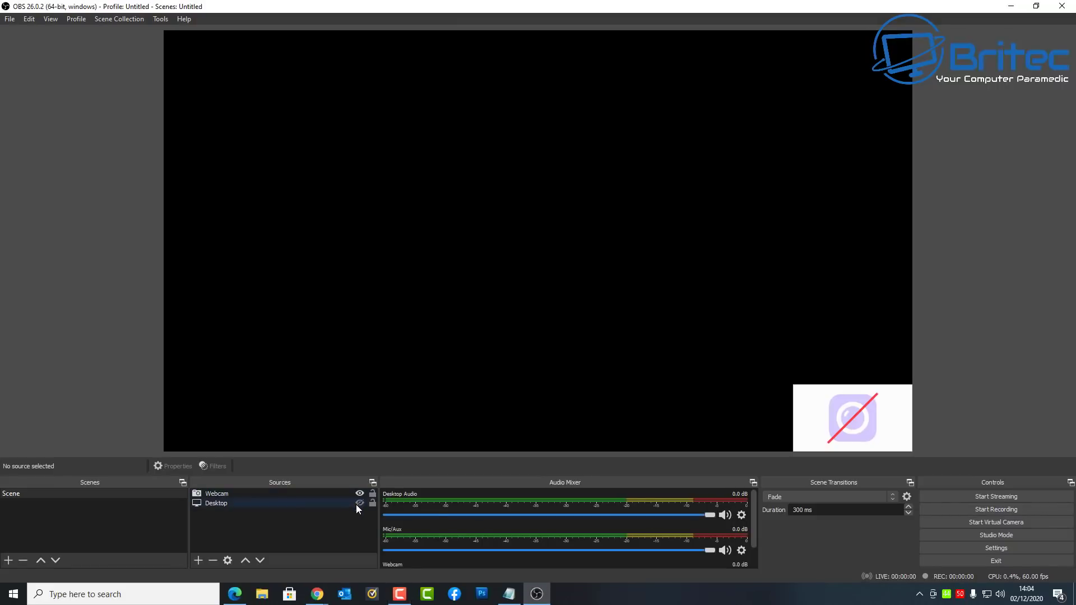
{"action": "left_click", "coordinate": [359, 502]}
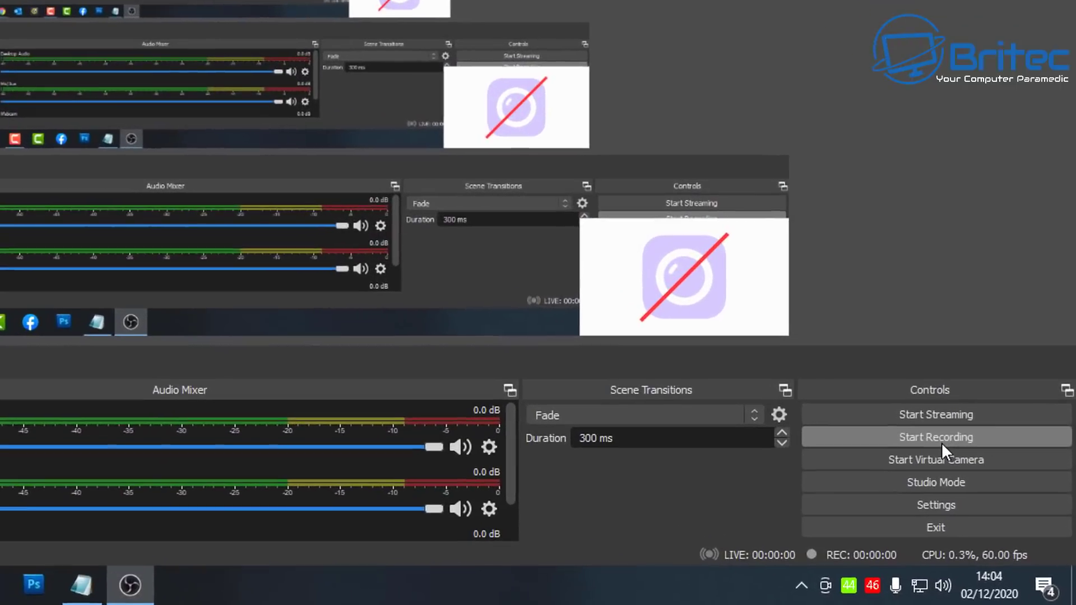
{"action": "left_click", "coordinate": [942, 442]}
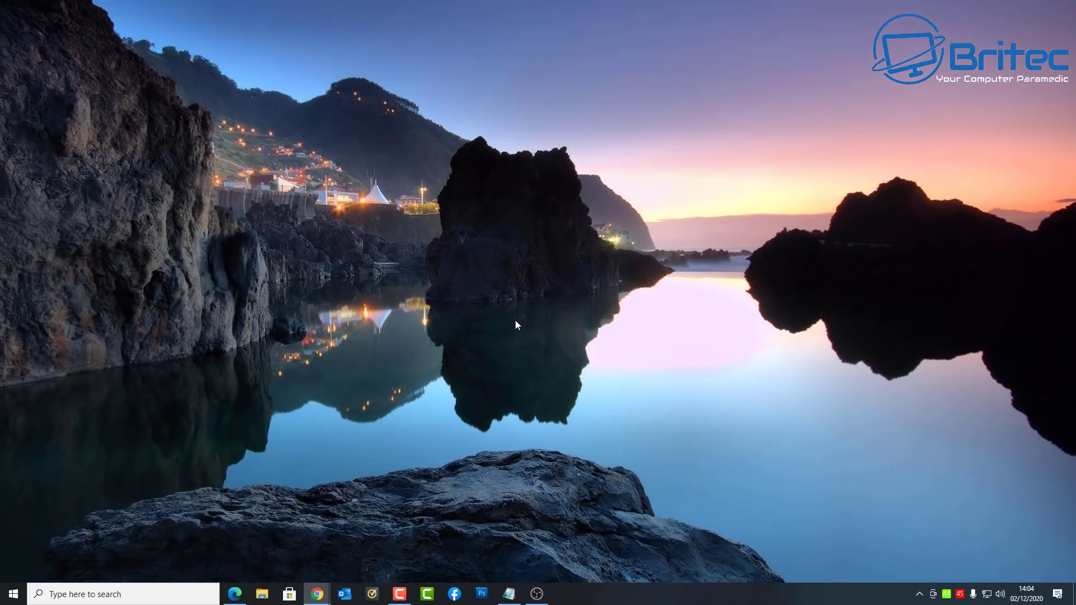
Step: Browse to the Users folder on Local Disk (C:) in File Explorer while recording and close the window
{"action": "key", "text": "super+e"}
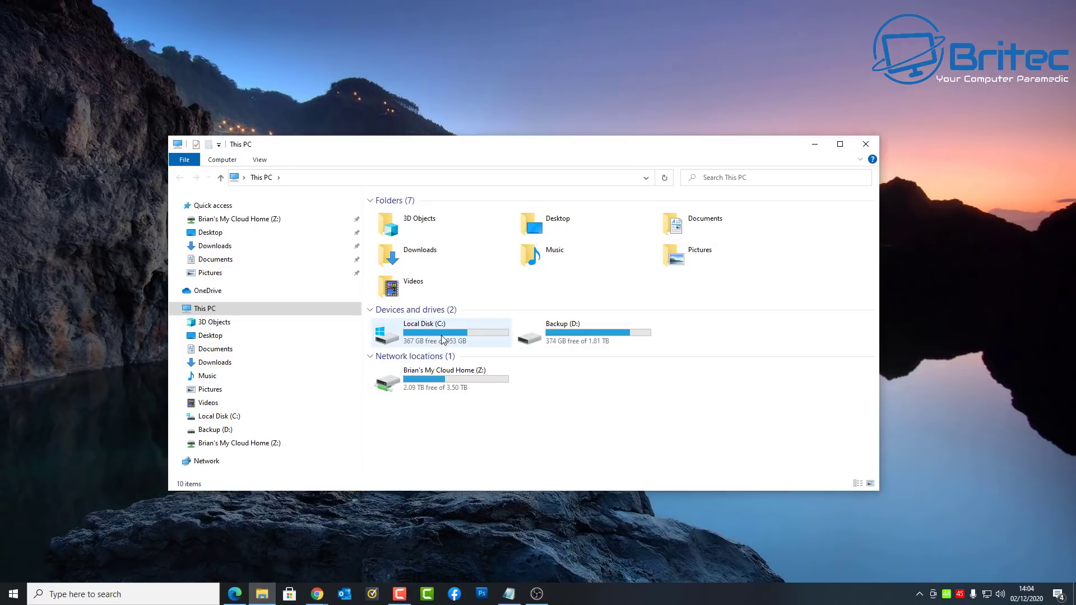
{"action": "double_click", "coordinate": [442, 335]}
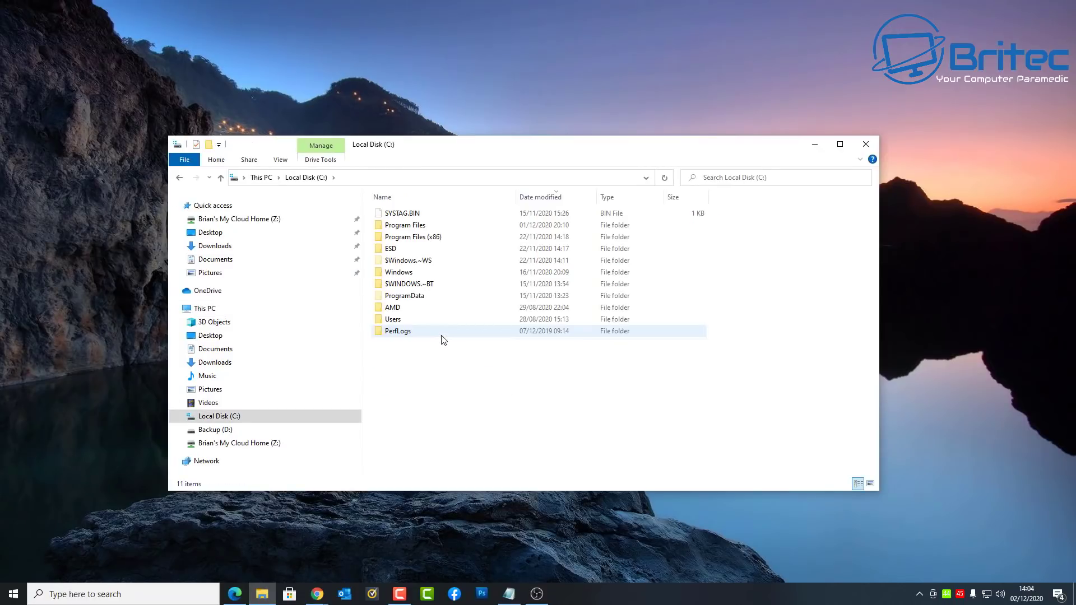
{"action": "double_click", "coordinate": [395, 320]}
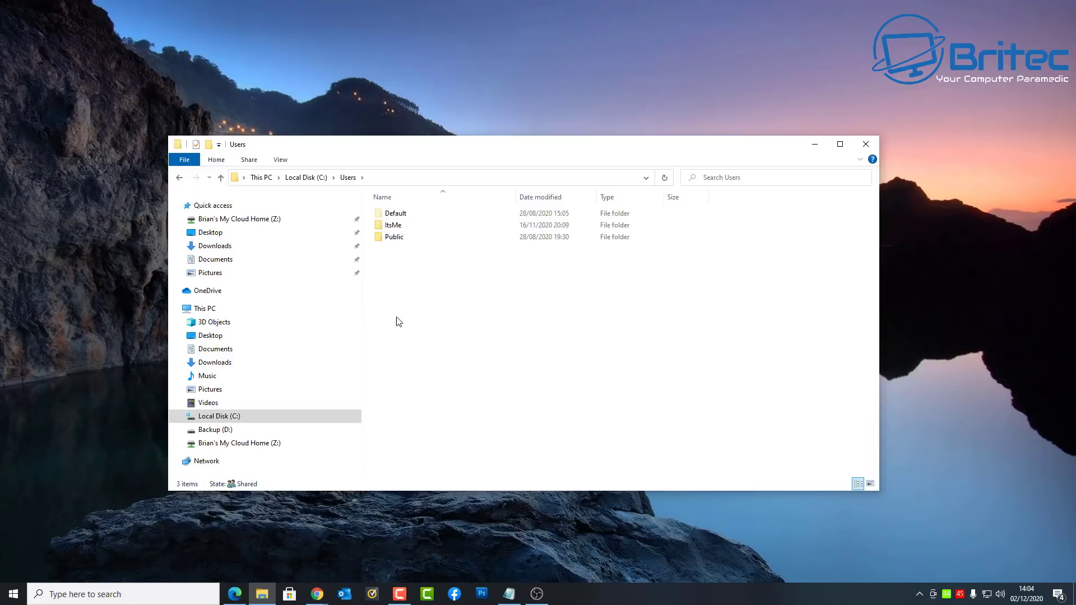
{"action": "left_click", "coordinate": [866, 145]}
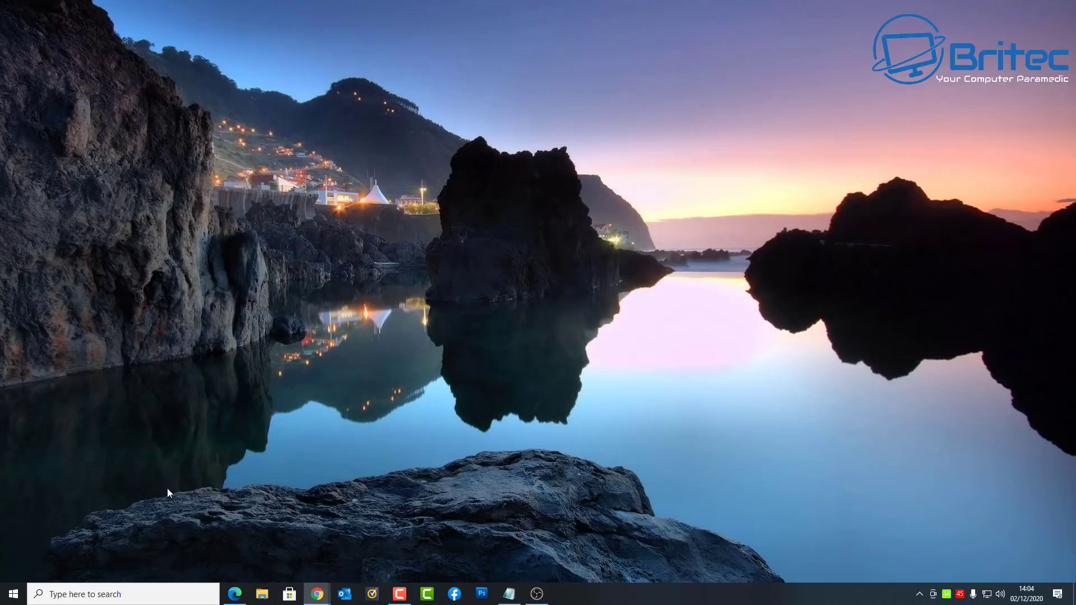
Step: Open the Windows Settings app as sample activity for the recording and close it again
{"action": "left_click", "coordinate": [14, 594]}
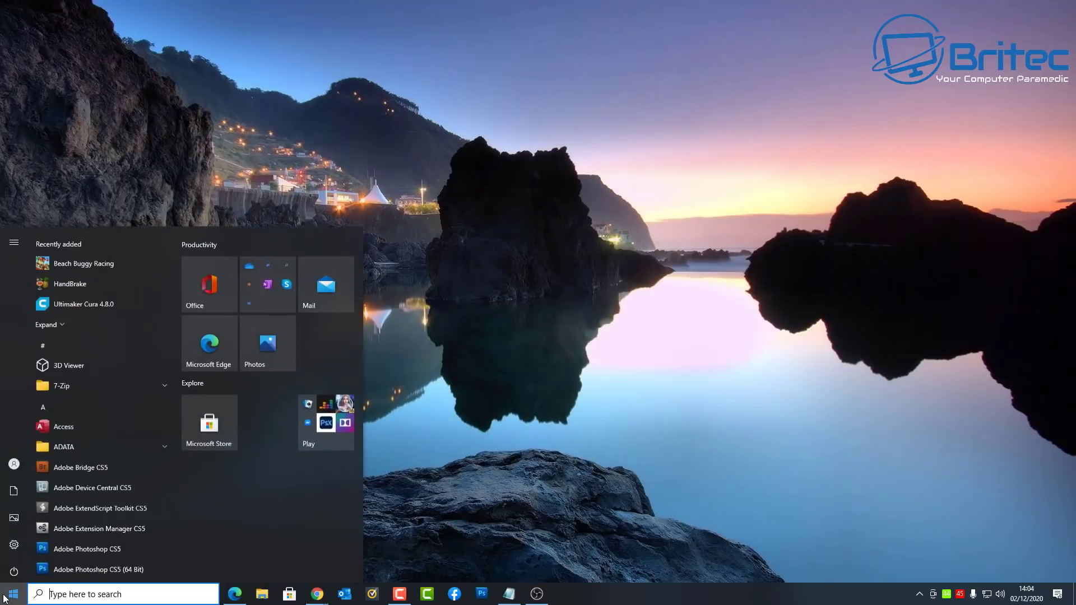
{"action": "left_click", "coordinate": [15, 542]}
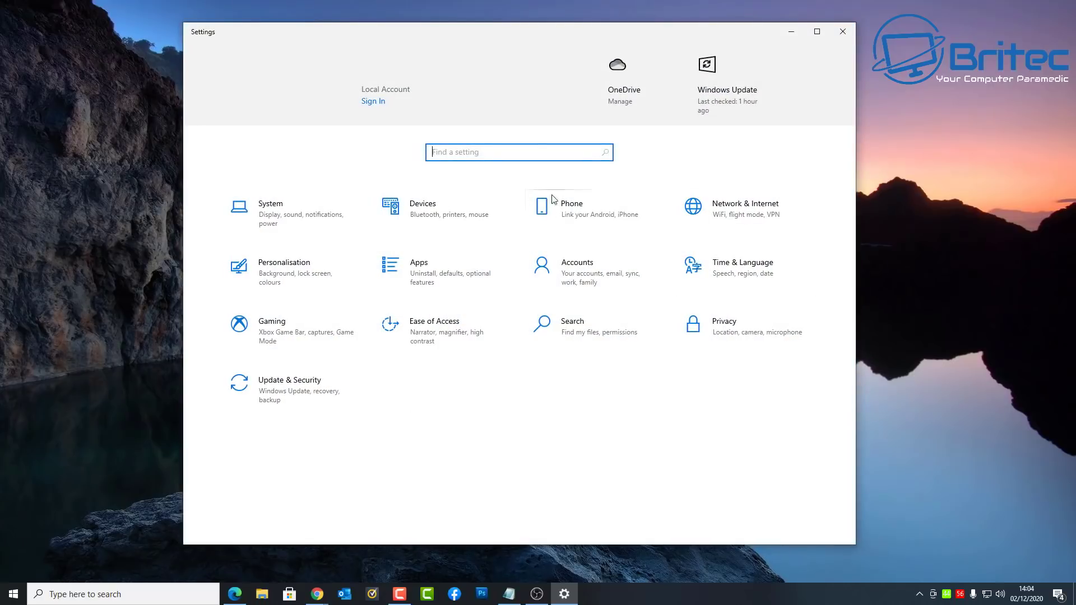
{"action": "left_click", "coordinate": [841, 30]}
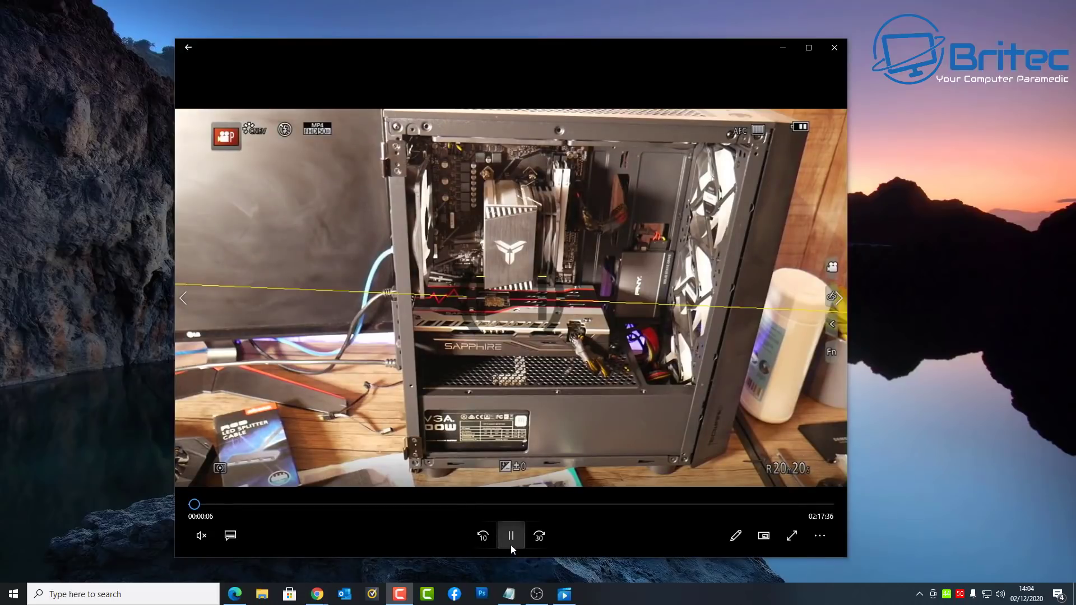
Step: Skip the playing video ahead to about seven minutes, close the video player and switch back to OBS
{"action": "left_click", "coordinate": [225, 504]}
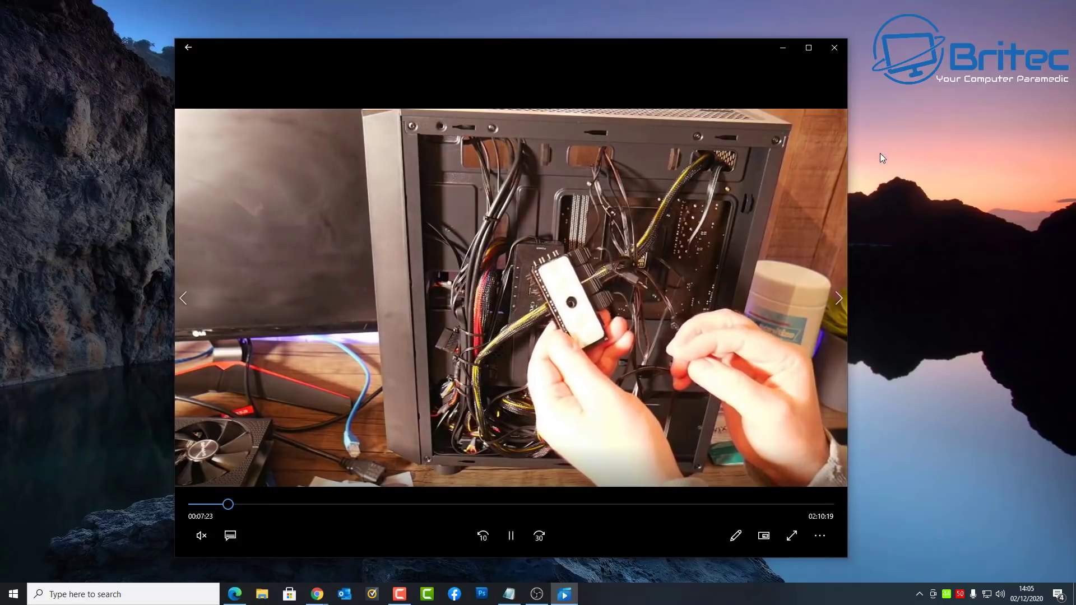
{"action": "left_click", "coordinate": [836, 49]}
{"action": "left_click", "coordinate": [536, 593]}
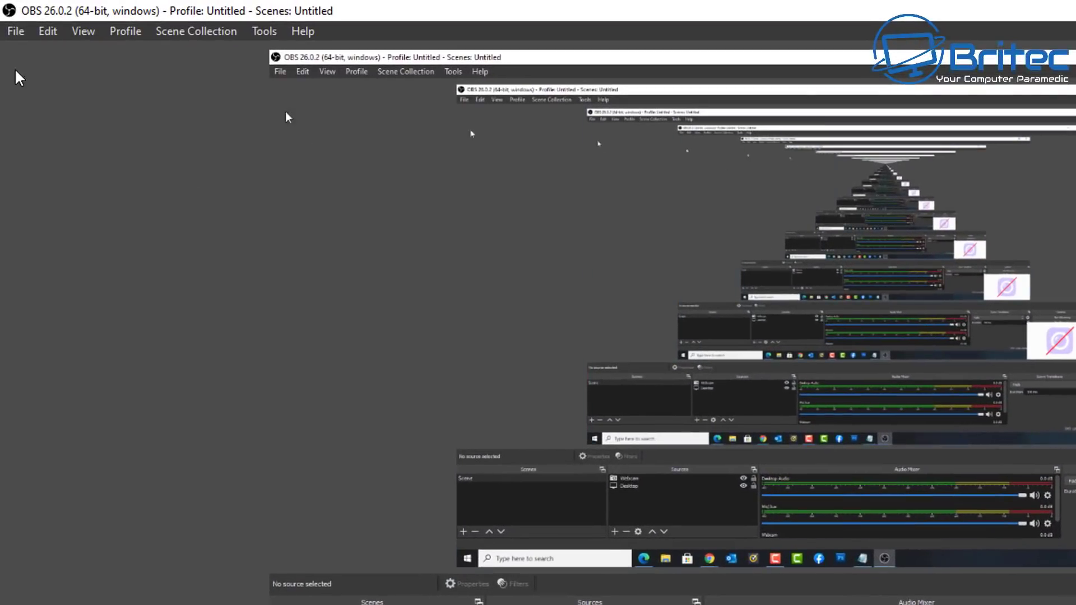
Step: Show the saved recordings and play back the test recording
{"action": "left_click", "coordinate": [10, 23]}
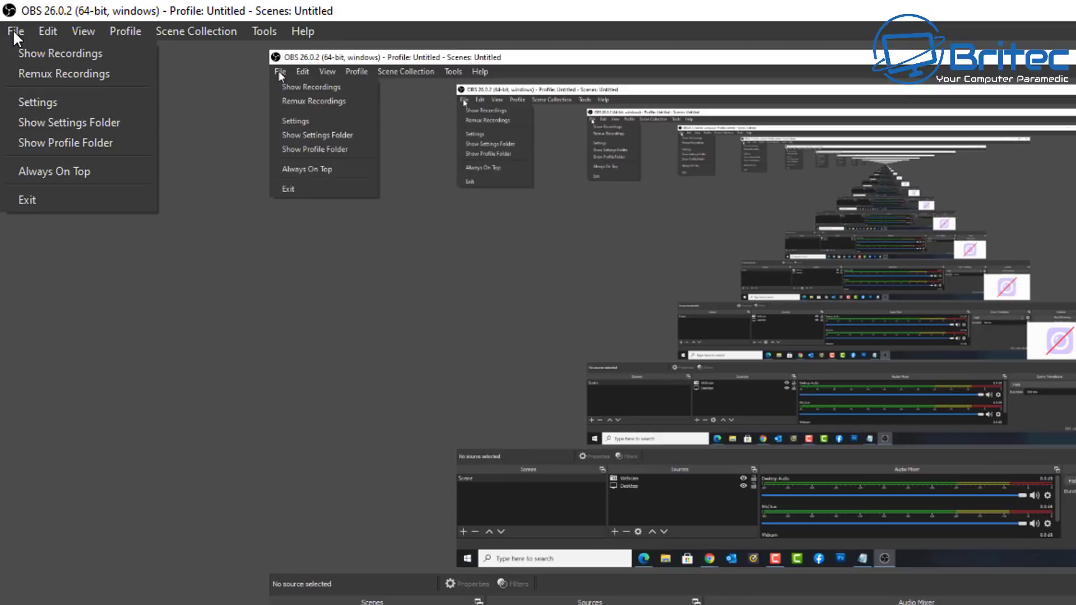
{"action": "left_click", "coordinate": [78, 54]}
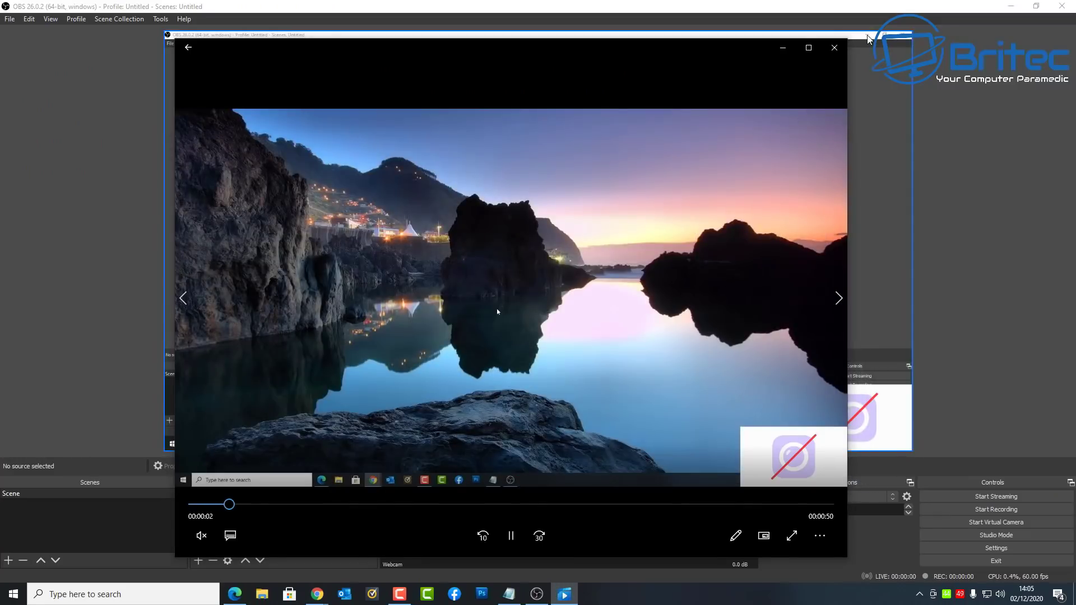
{"action": "left_click", "coordinate": [1011, 7]}
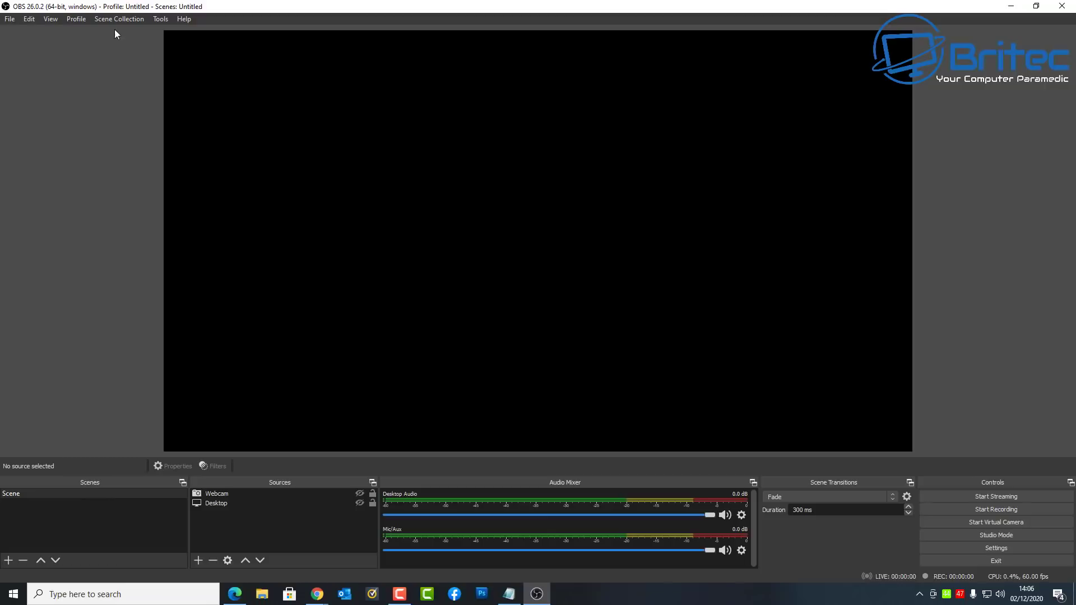
Step: Open the Output settings and highlight the folder path where recordings are saved
{"action": "left_click", "coordinate": [11, 19]}
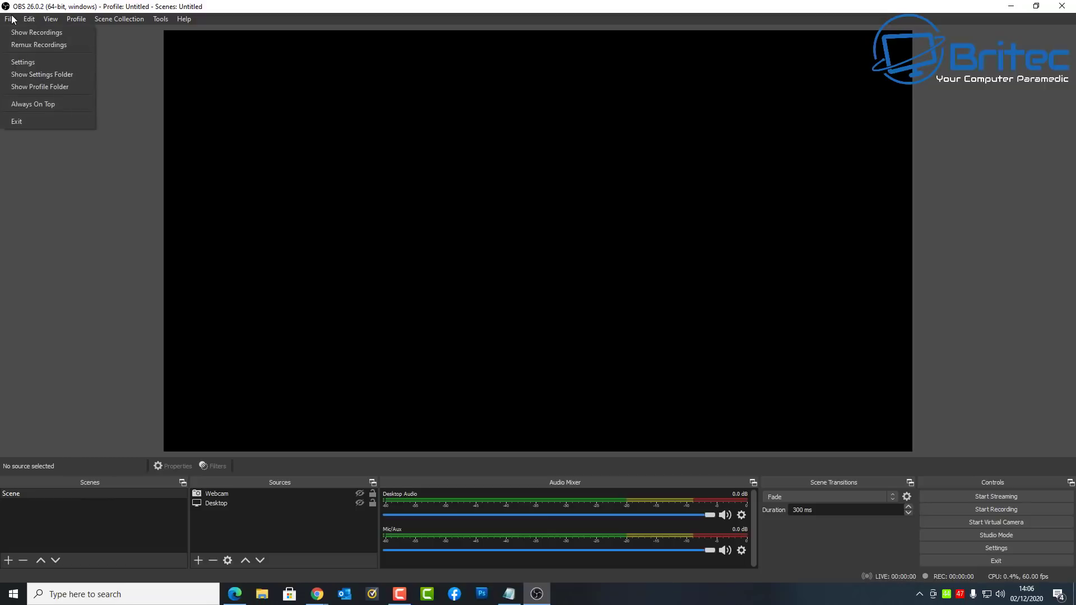
{"action": "left_click", "coordinate": [25, 62]}
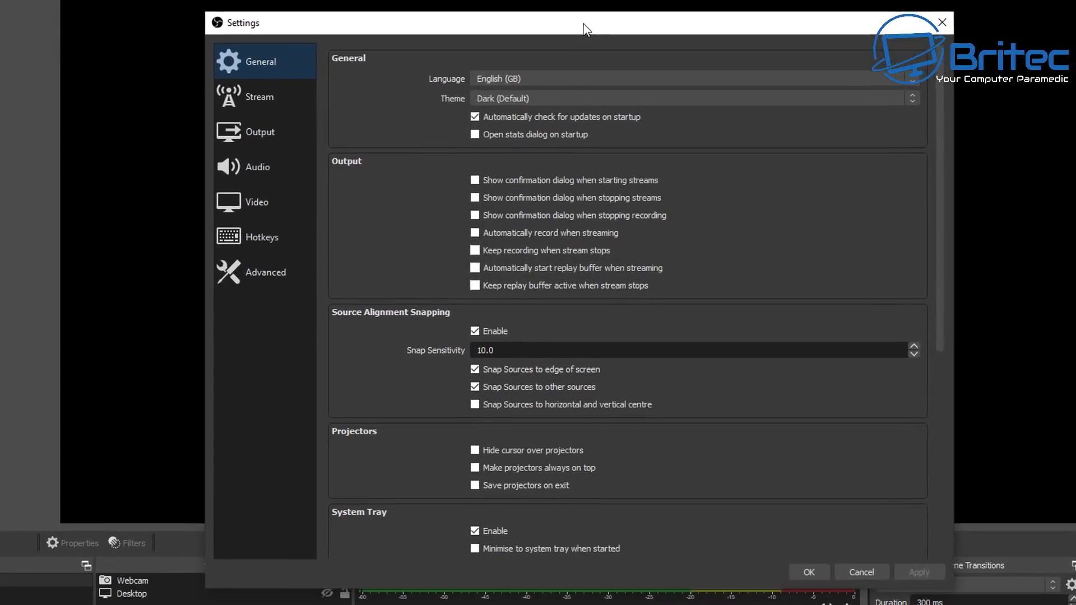
{"action": "left_click_drag", "start_coordinate": [584, 29], "coordinate": [586, 14]}
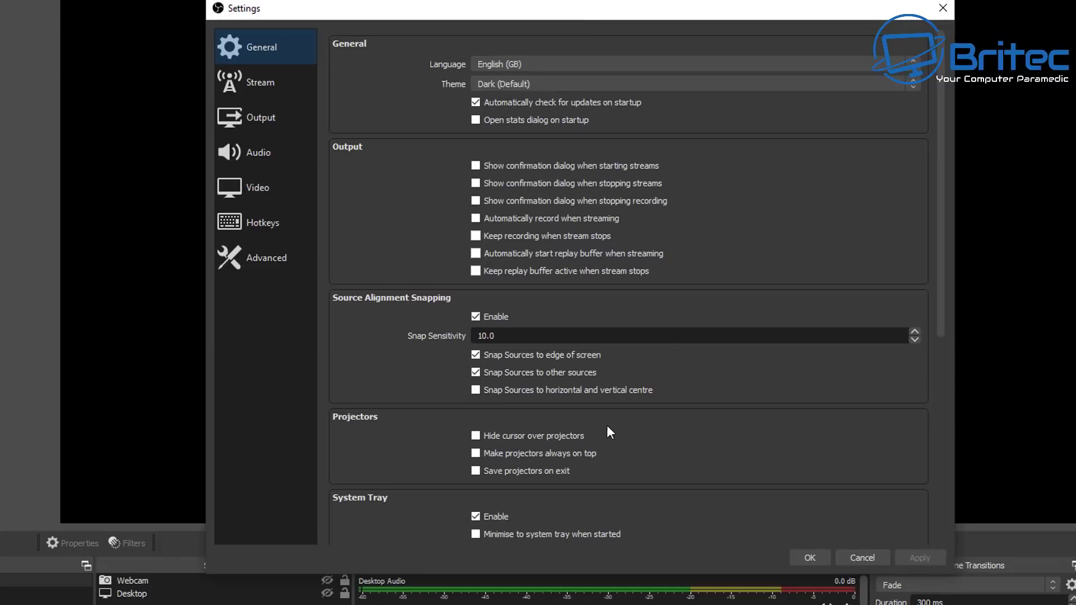
{"action": "left_click", "coordinate": [254, 118]}
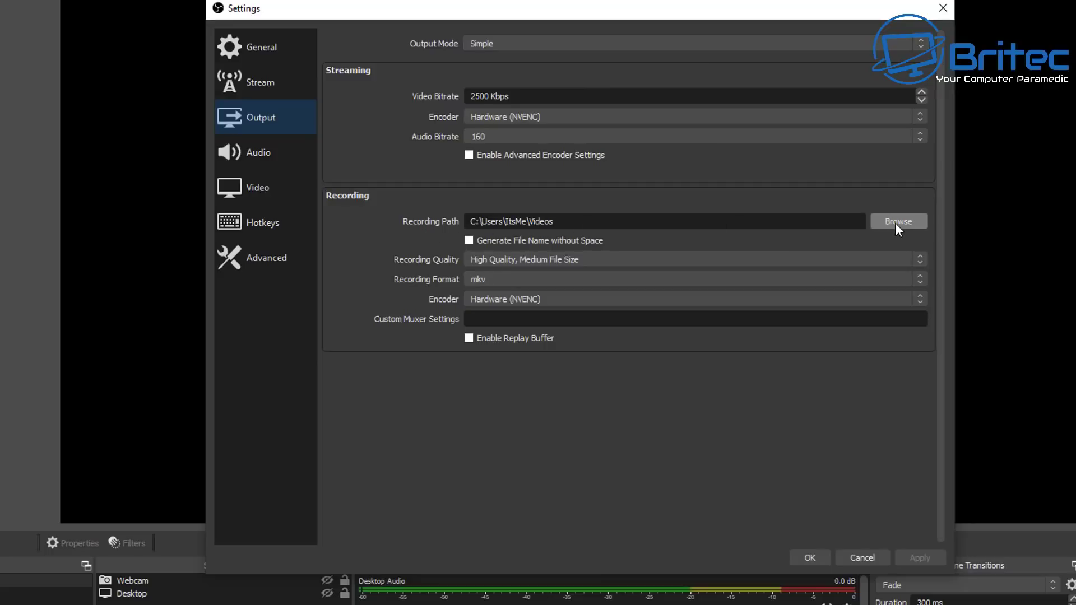
{"action": "left_click_drag", "start_coordinate": [563, 224], "coordinate": [464, 222]}
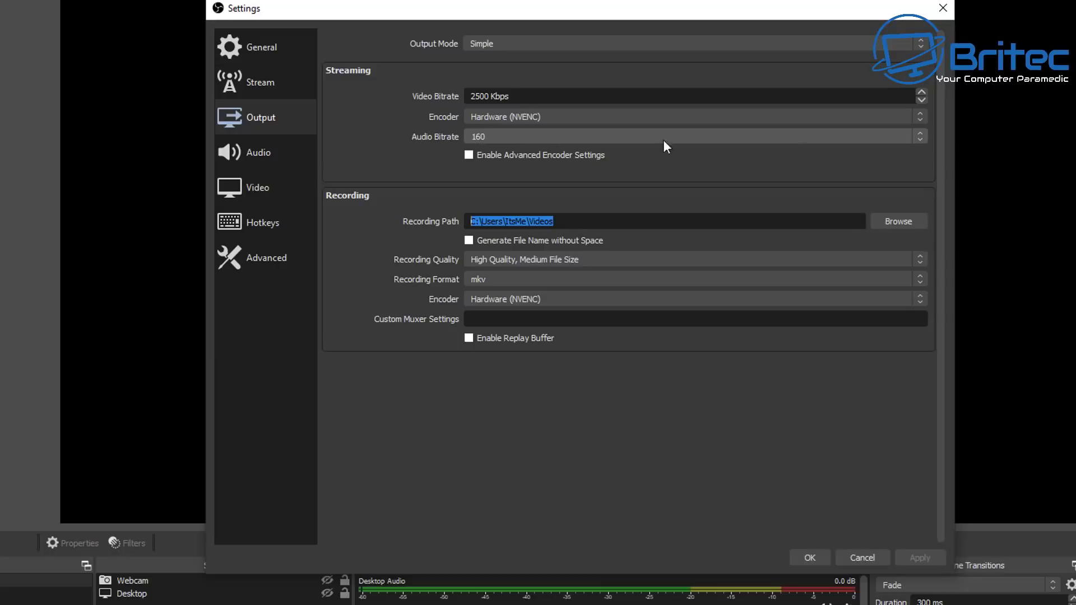
Step: Review the streaming audio bitrate choices and keep Hardware (NVENC) as the streaming encoder
{"action": "left_click", "coordinate": [919, 142]}
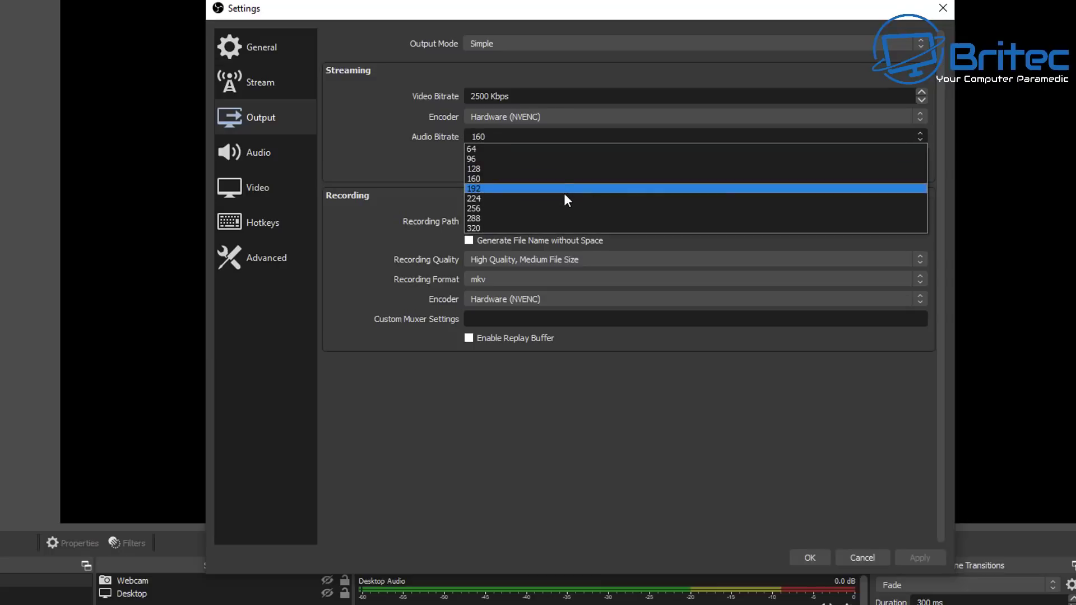
{"action": "left_click", "coordinate": [365, 170]}
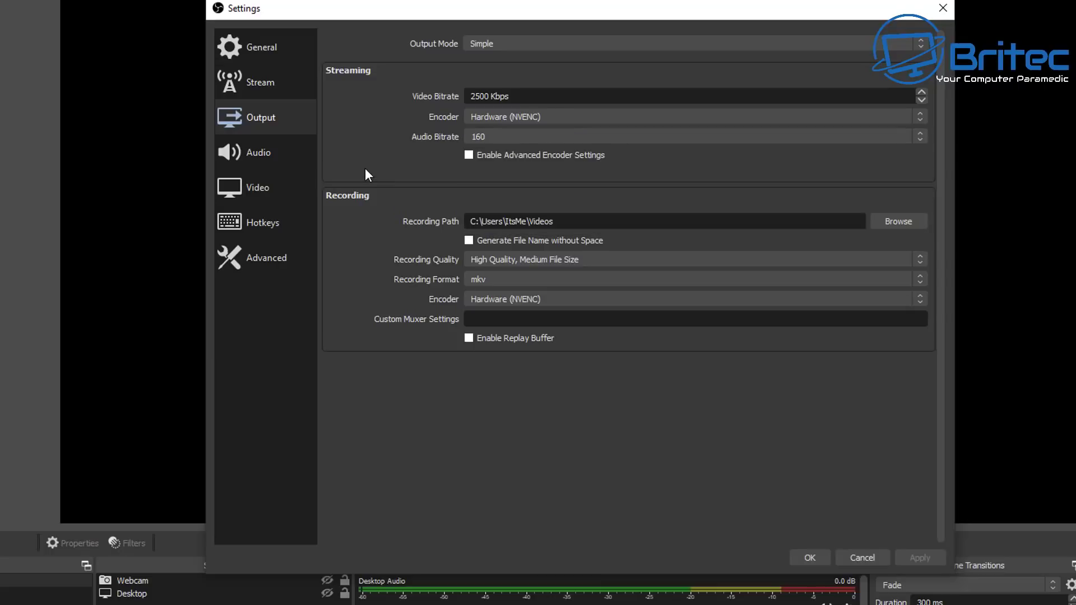
{"action": "left_click", "coordinate": [918, 116]}
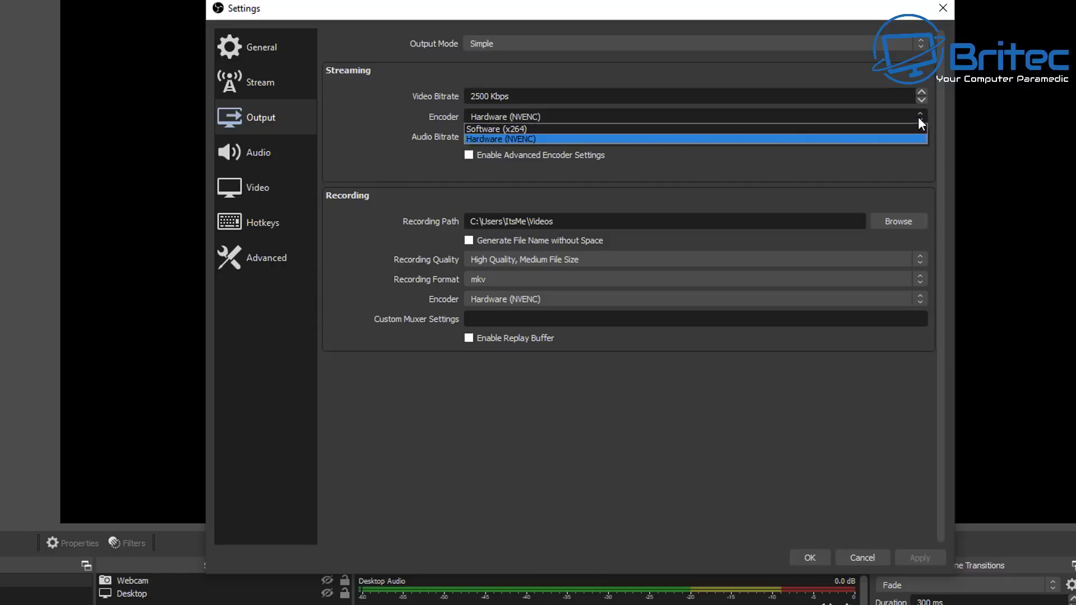
{"action": "left_click", "coordinate": [656, 140]}
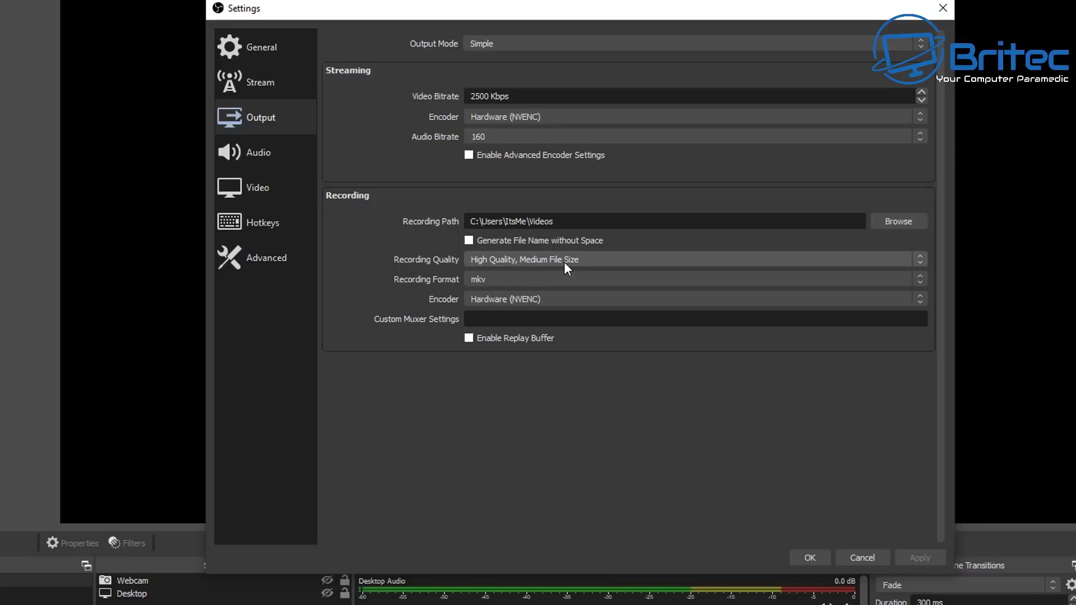
Step: Try the recording quality Lossless Quality, Tremendously Large File Size, and decline to use it
{"action": "left_click", "coordinate": [919, 261]}
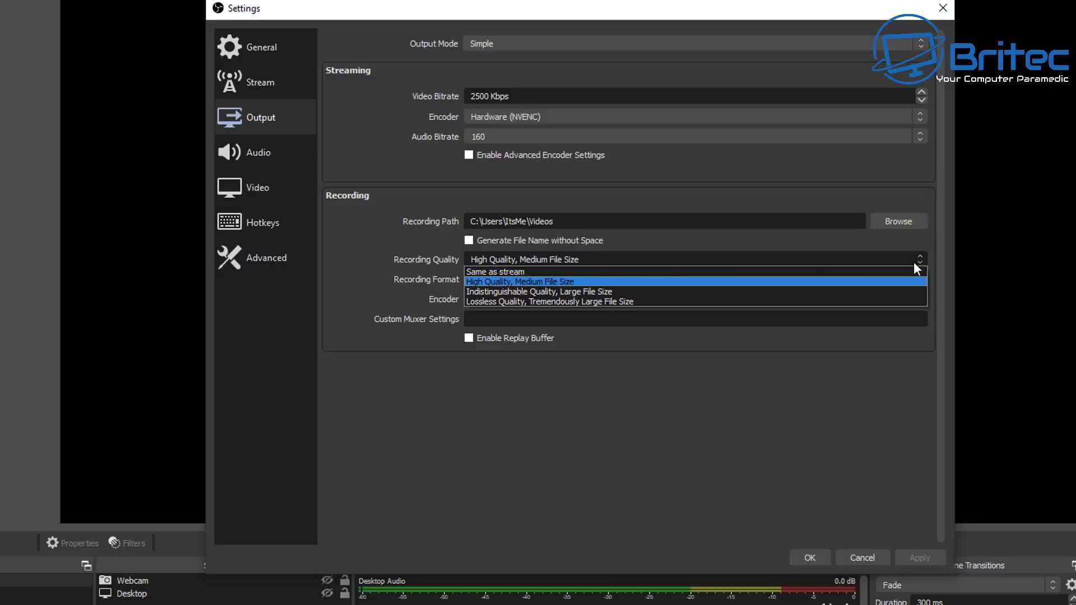
{"action": "left_click", "coordinate": [615, 302]}
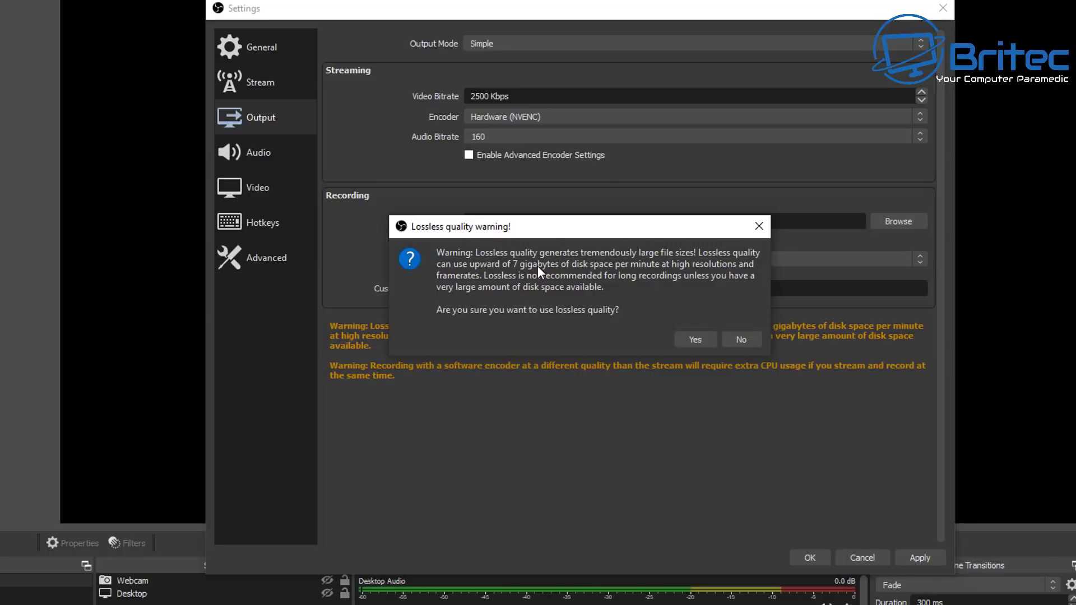
{"action": "left_click", "coordinate": [745, 338]}
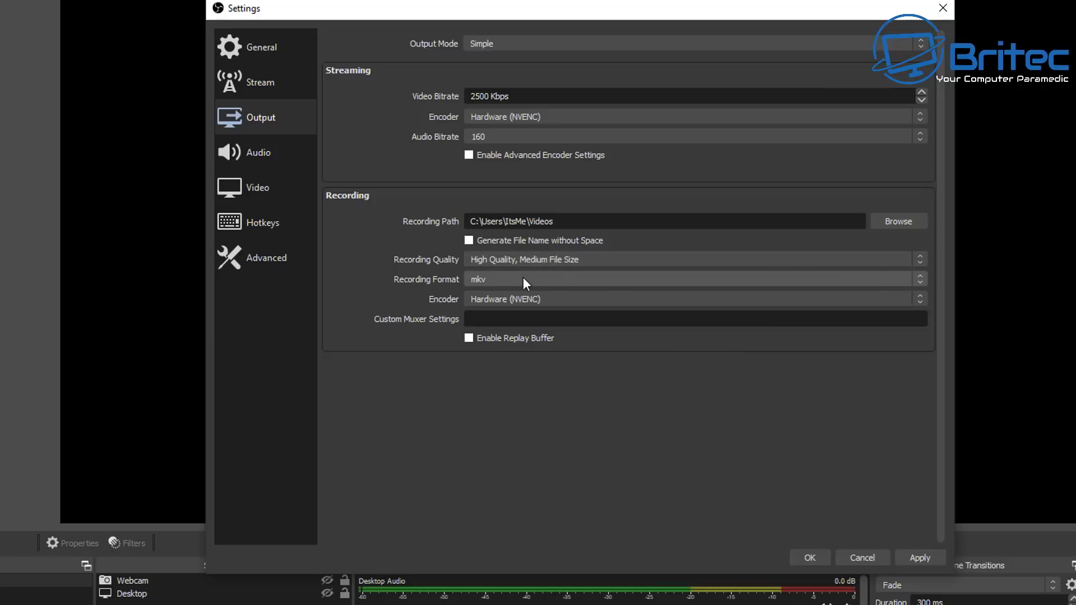
Step: Set the recording format to mp4 and look through the recording encoder choices
{"action": "left_click", "coordinate": [919, 282]}
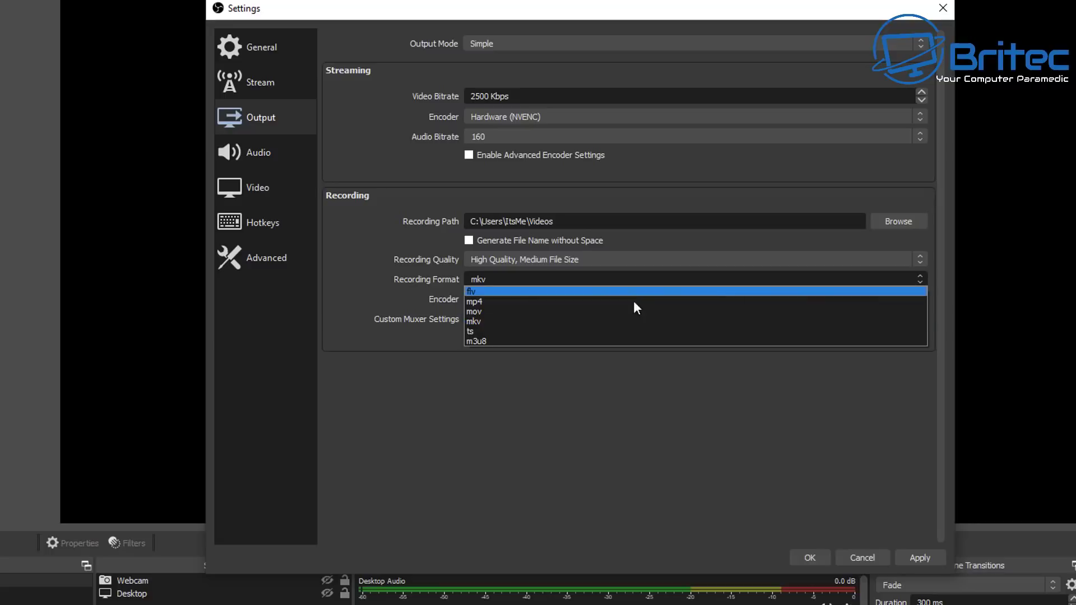
{"action": "left_click", "coordinate": [526, 303]}
{"action": "left_click", "coordinate": [511, 297]}
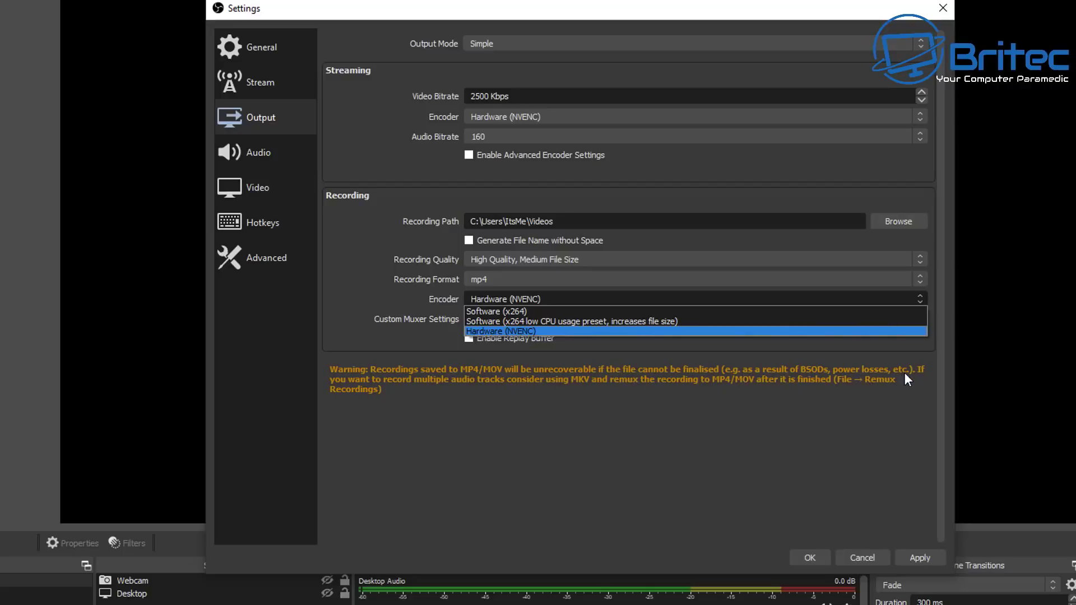
{"action": "left_click", "coordinate": [769, 413]}
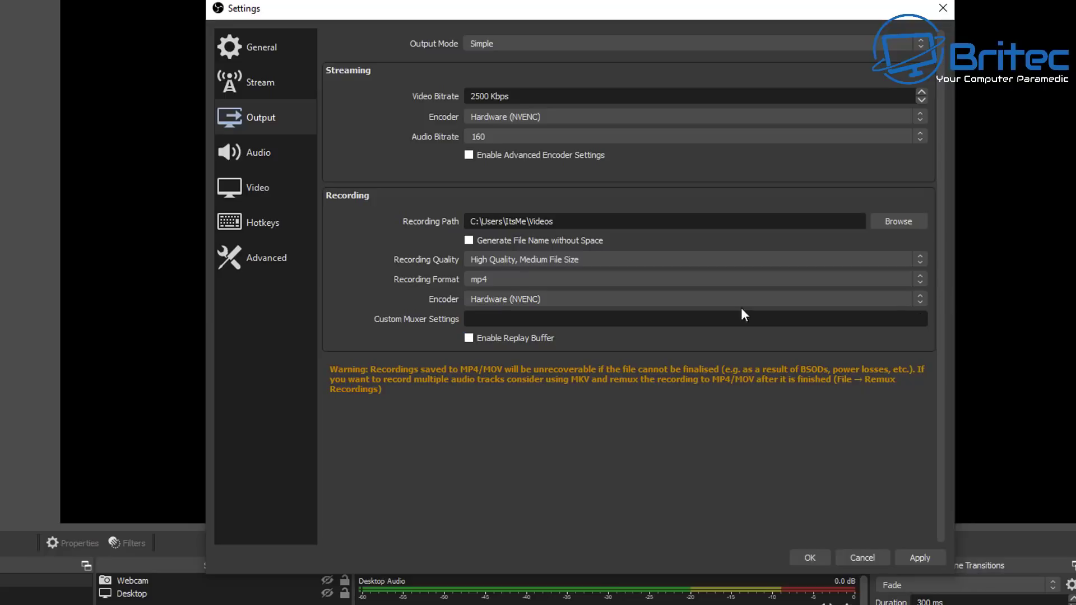
Step: Set the recording format to flv and keep Hardware (NVENC) as the recording encoder
{"action": "left_click", "coordinate": [919, 280]}
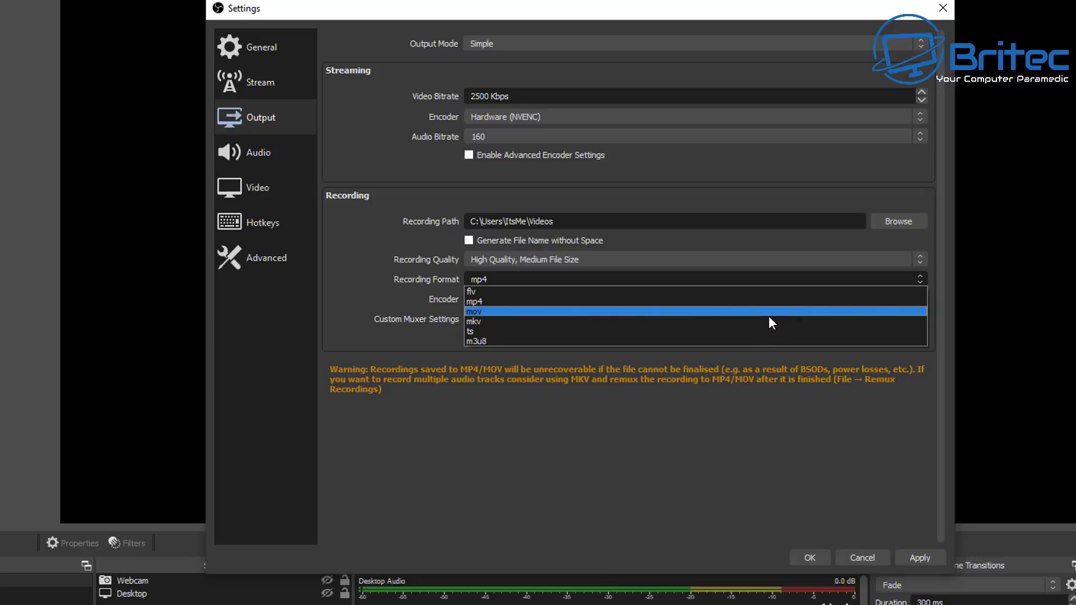
{"action": "left_click", "coordinate": [734, 292]}
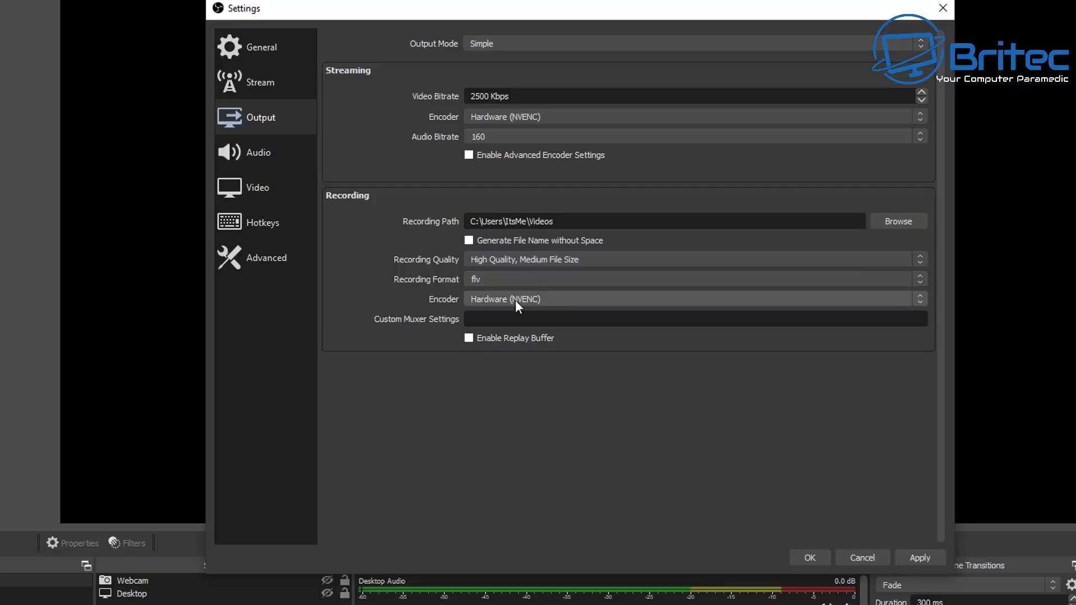
{"action": "left_click", "coordinate": [921, 301]}
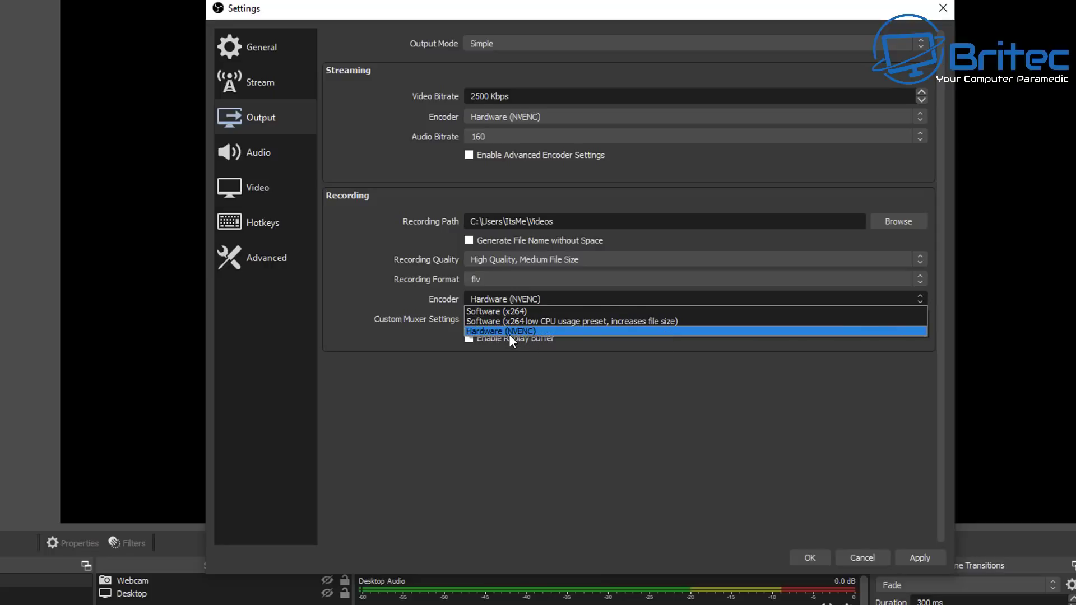
{"action": "left_click", "coordinate": [538, 376]}
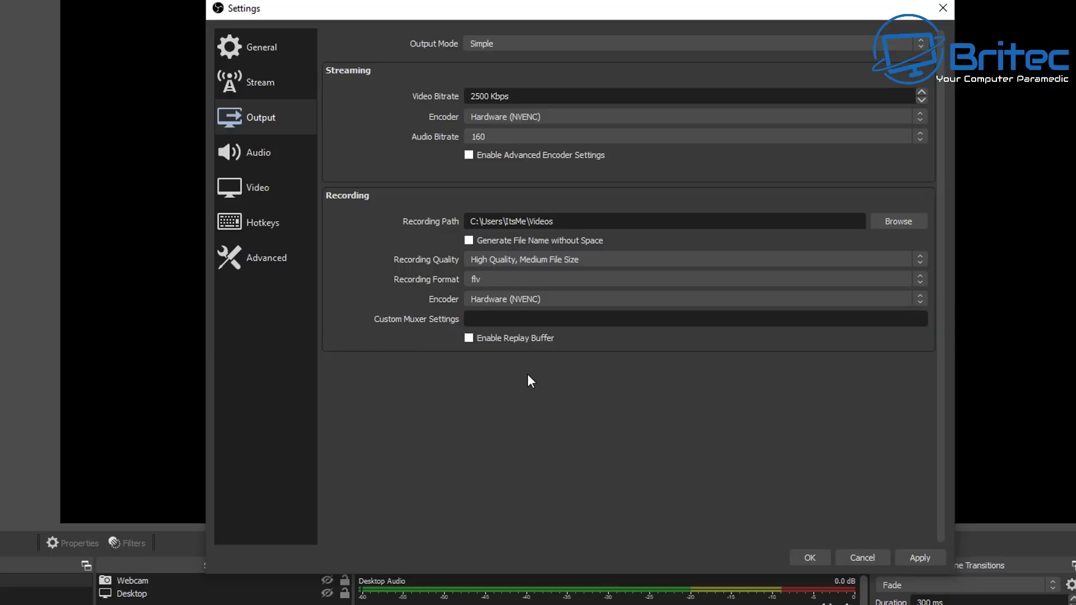
Step: Switch the output mode to Advanced and keep the Standard type in its recording settings
{"action": "left_click", "coordinate": [918, 46]}
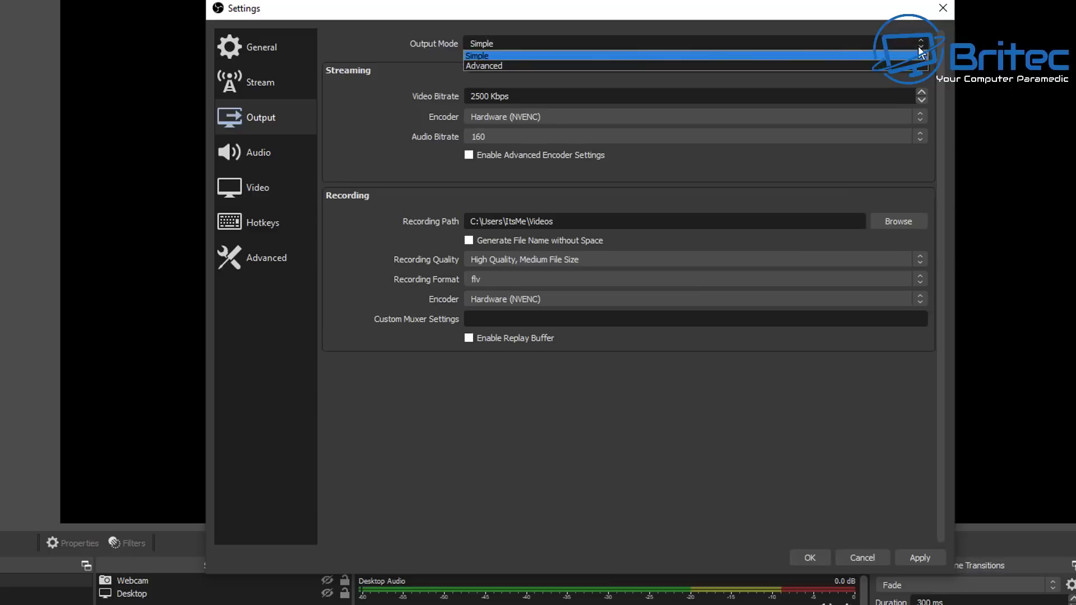
{"action": "left_click", "coordinate": [876, 66]}
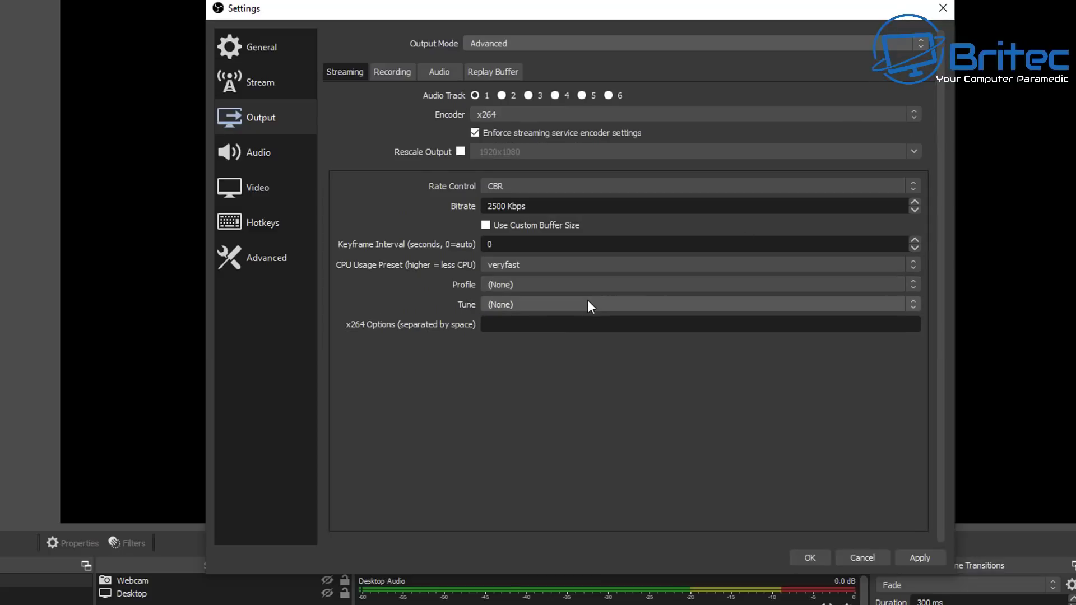
{"action": "left_click", "coordinate": [391, 74]}
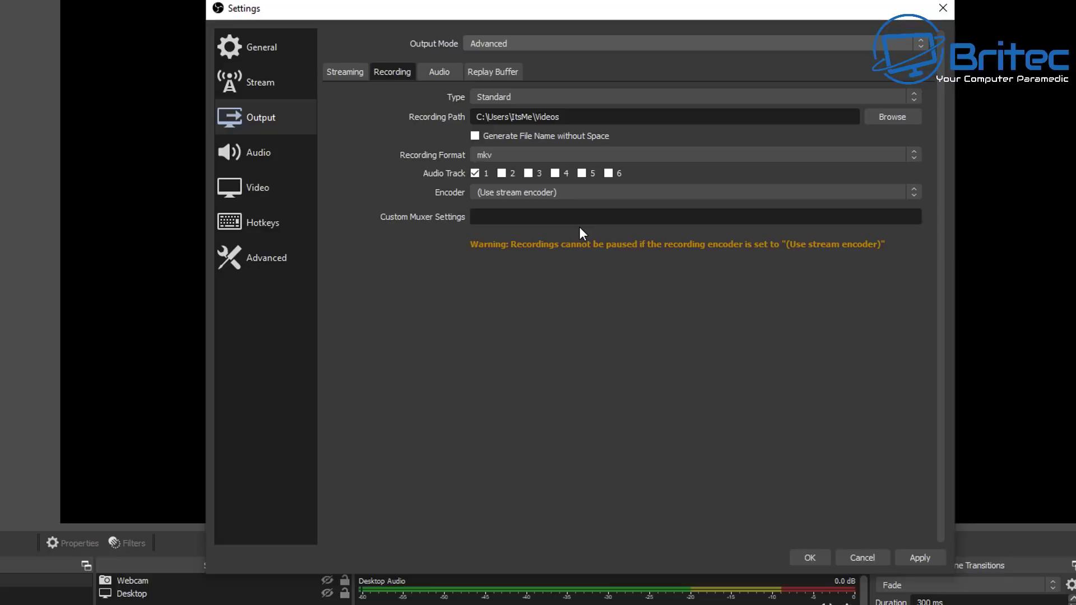
{"action": "left_click", "coordinate": [916, 96]}
{"action": "left_click", "coordinate": [916, 96]}
Step: Set the advanced recording format to flv and its encoder to NVIDIA NVENC H.264 (new)
{"action": "left_click", "coordinate": [913, 155]}
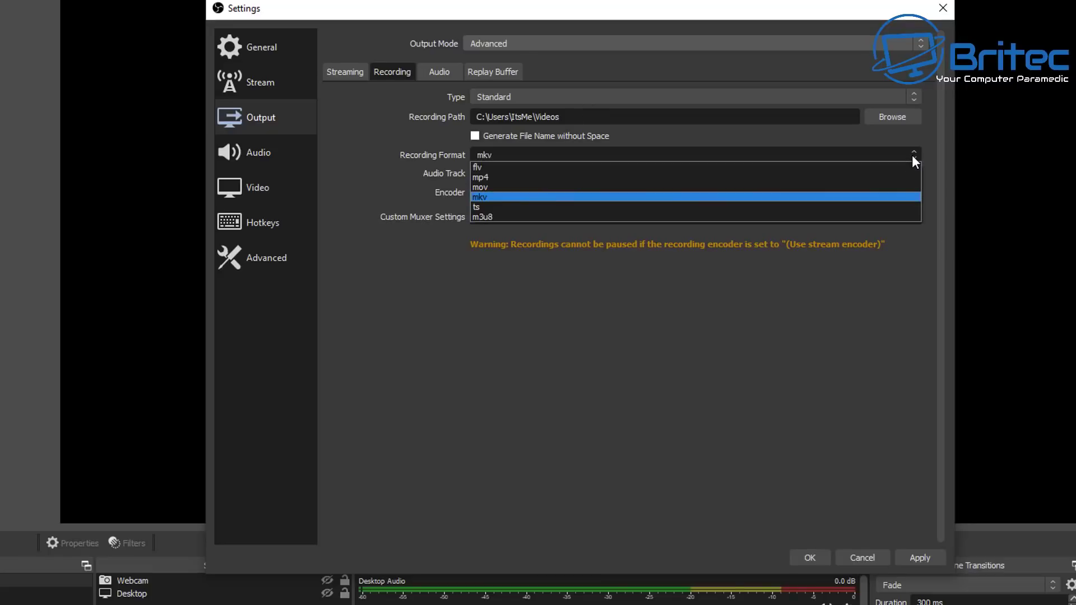
{"action": "left_click", "coordinate": [879, 168]}
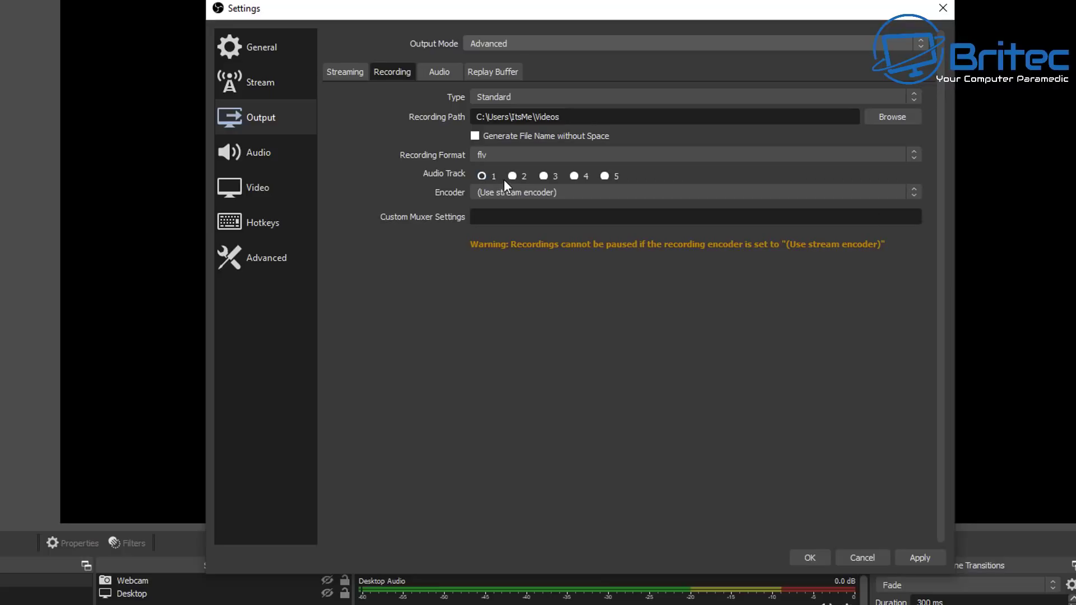
{"action": "left_click", "coordinate": [916, 196]}
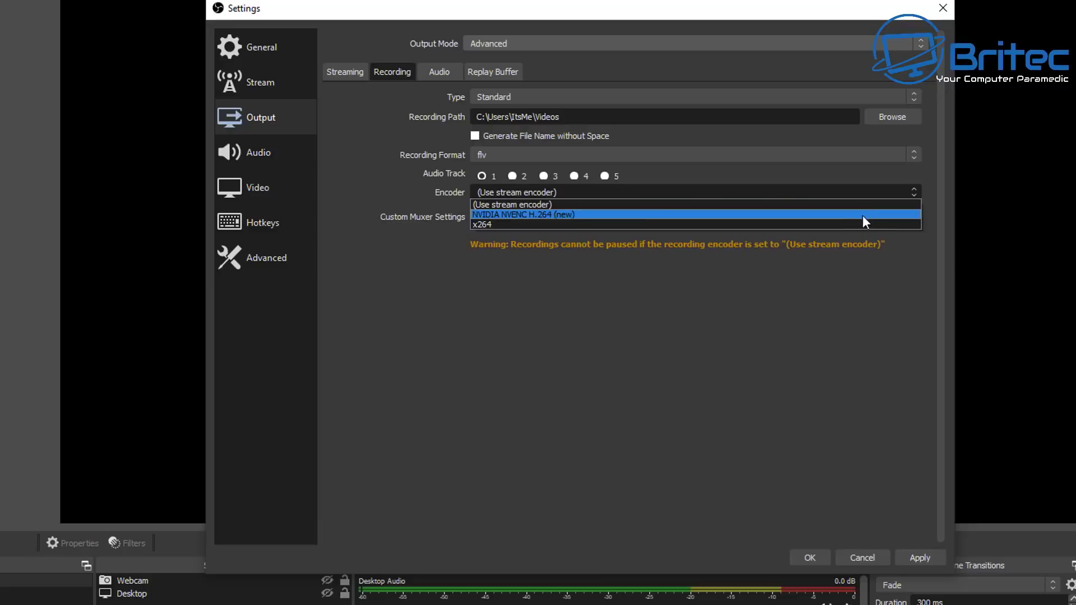
{"action": "left_click", "coordinate": [822, 216]}
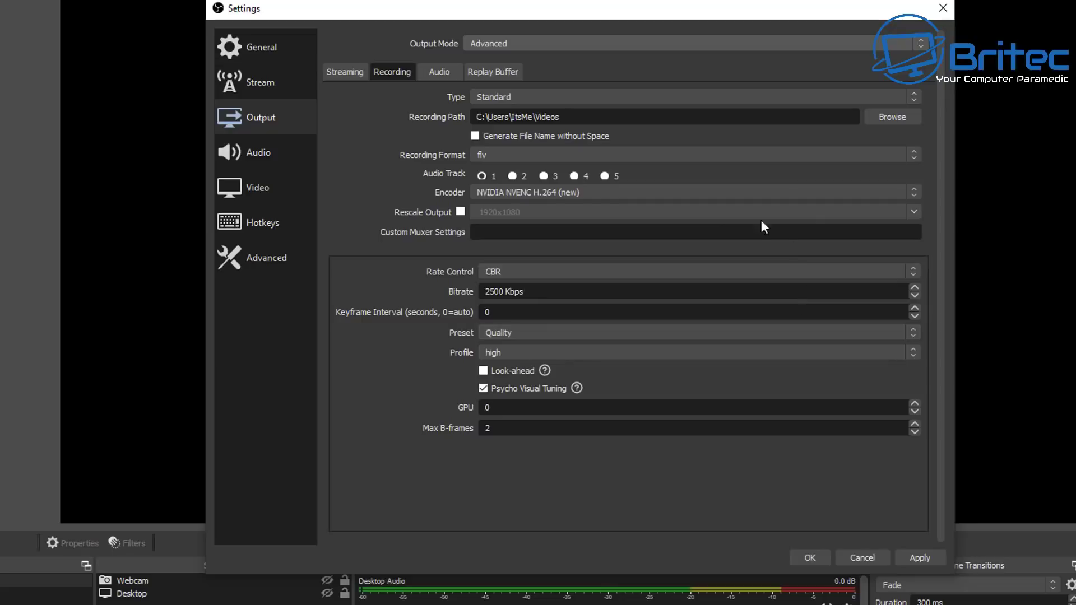